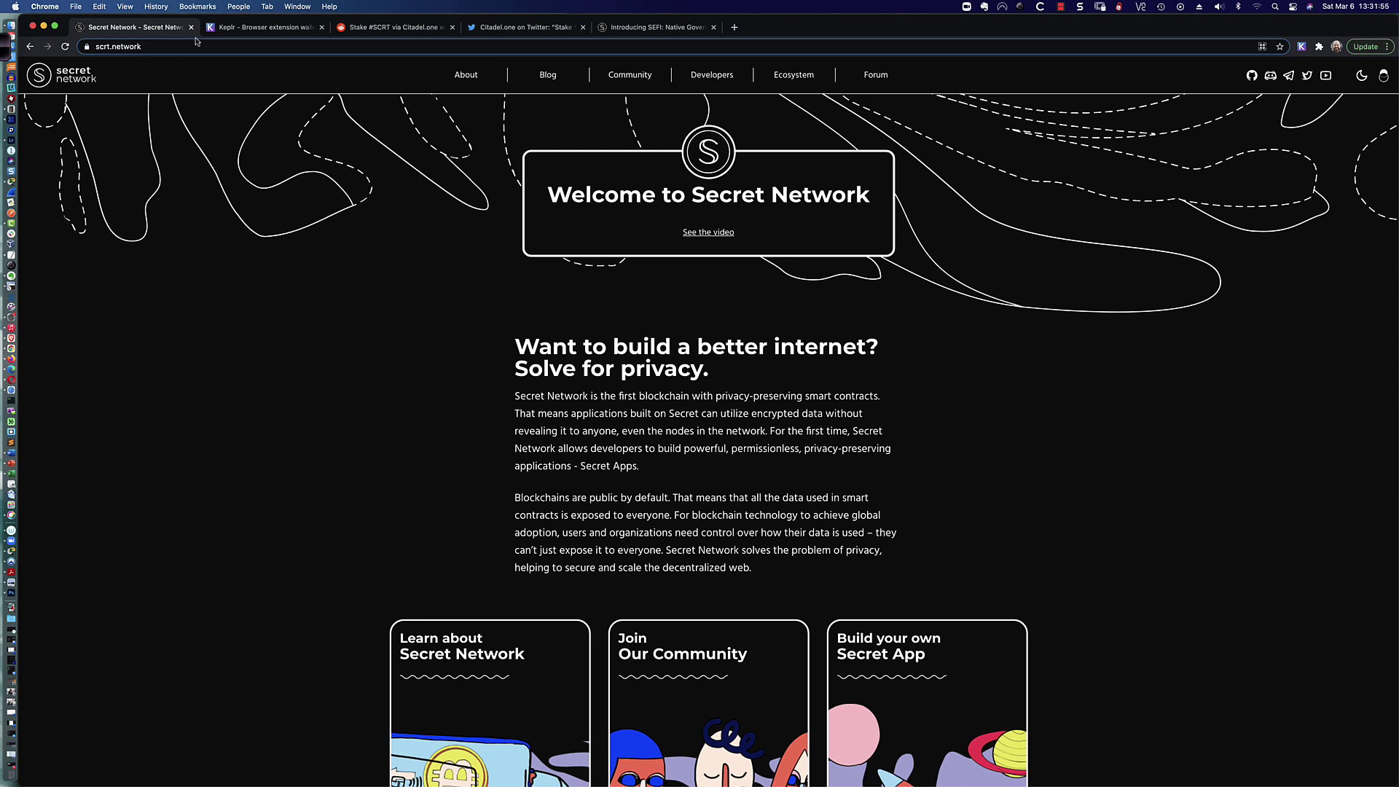
Switch to the Keplr tab showing Secret Network stakes: 8.5 SCRT with secretnodes, 292.917 SCRT with Citadel.one
click(256, 28)
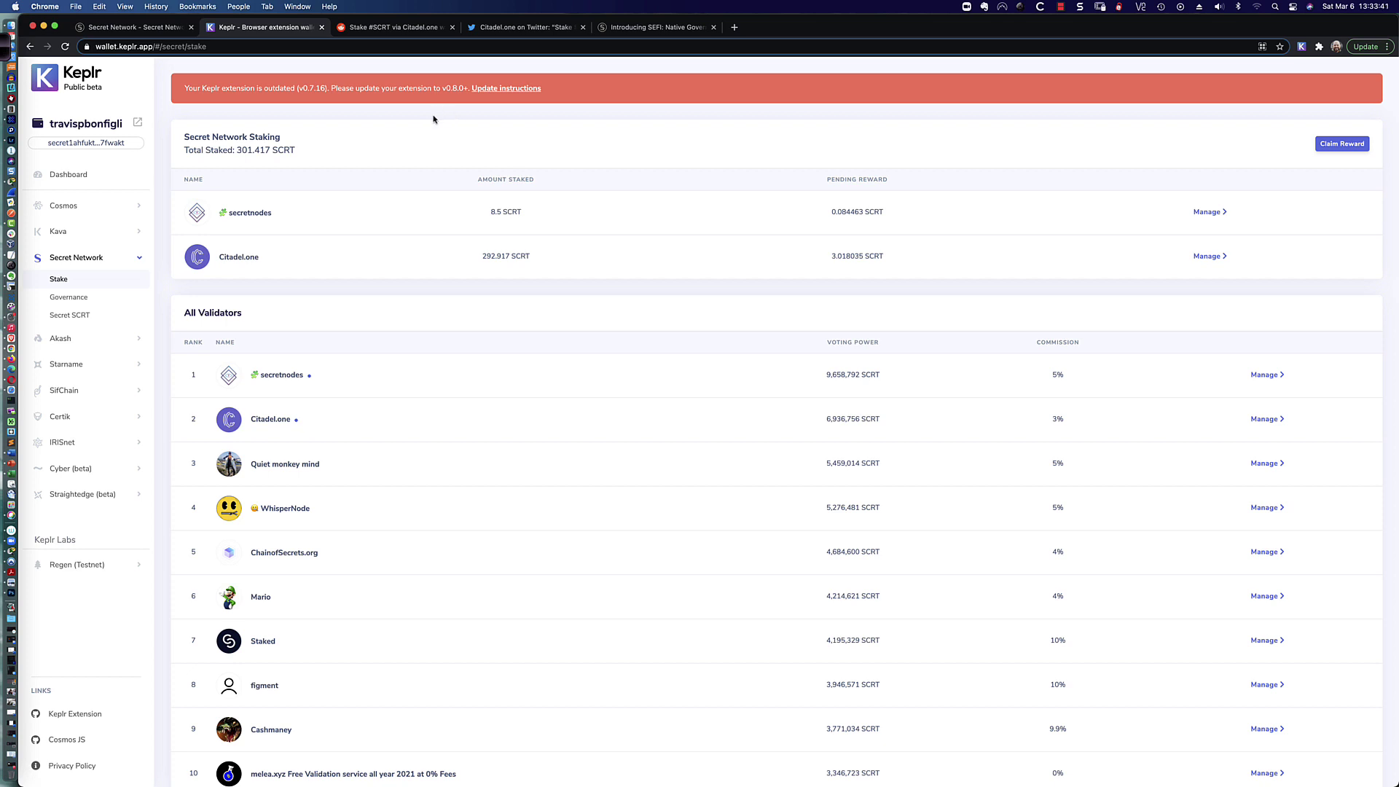
Reload the Keplr staking page to refresh the pending SCRT rewards
key(super+r)
Read through the Reddit 'Stake #SCRT via Citadel.one wallet' post, then go to Citadel.one's Twitter thread
click(394, 27)
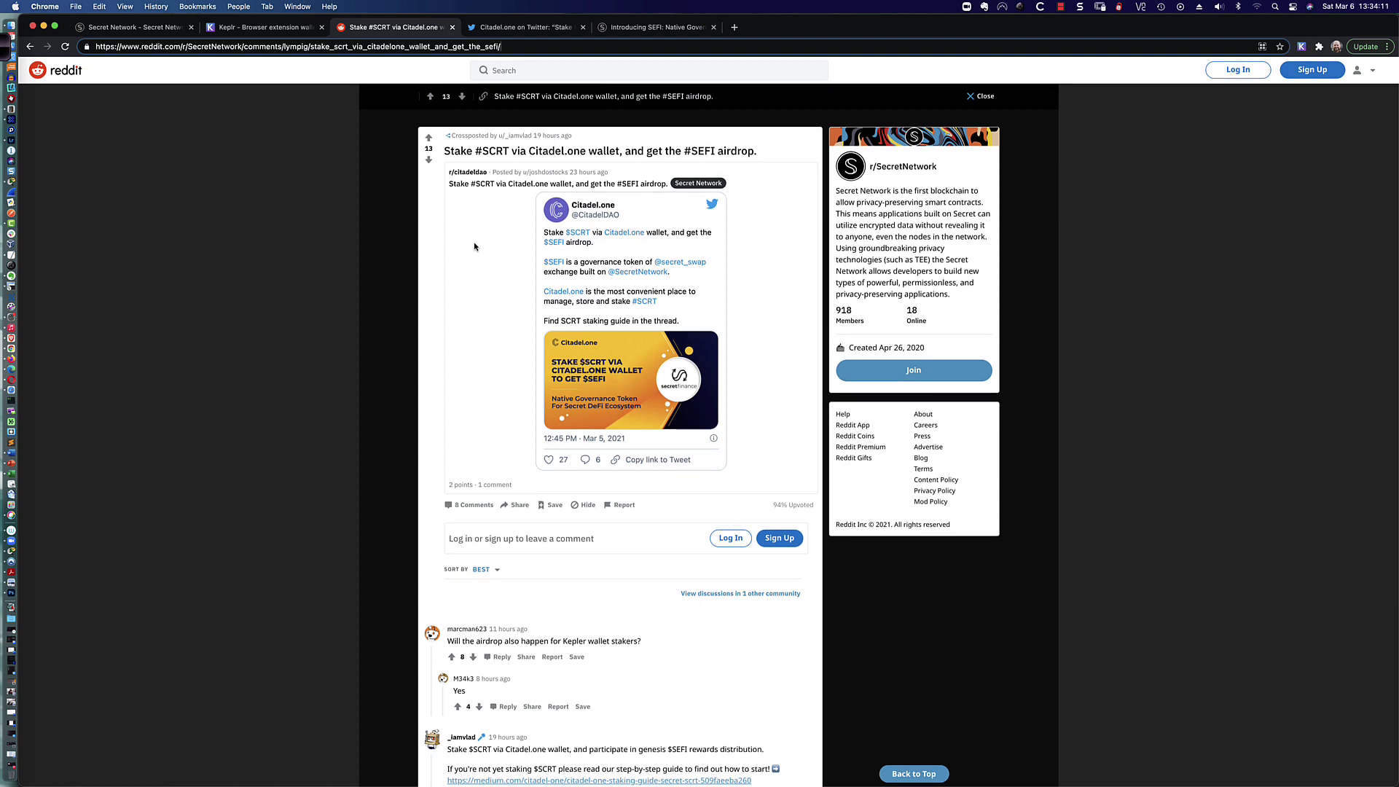
scroll(475, 246, down, 1)
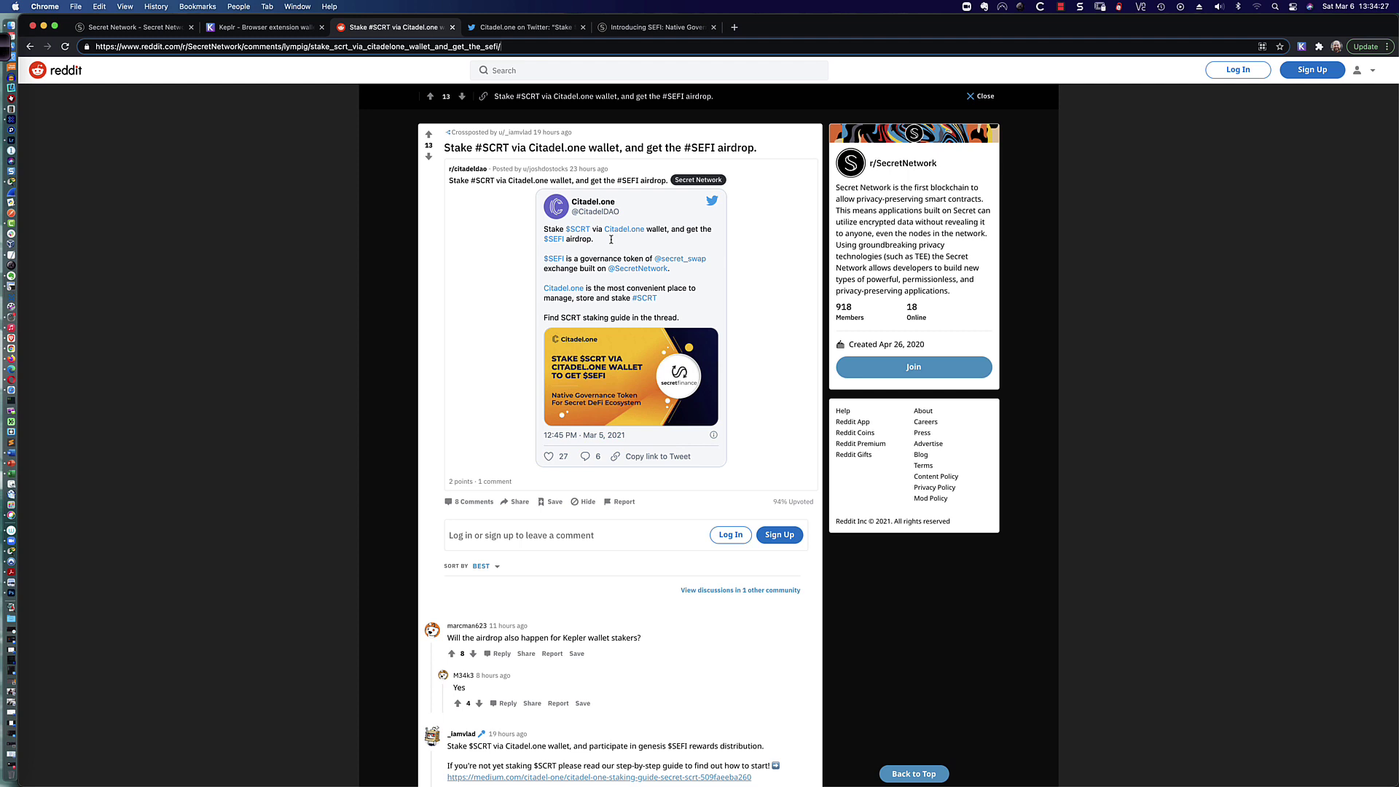
scroll(610, 239, up, 1)
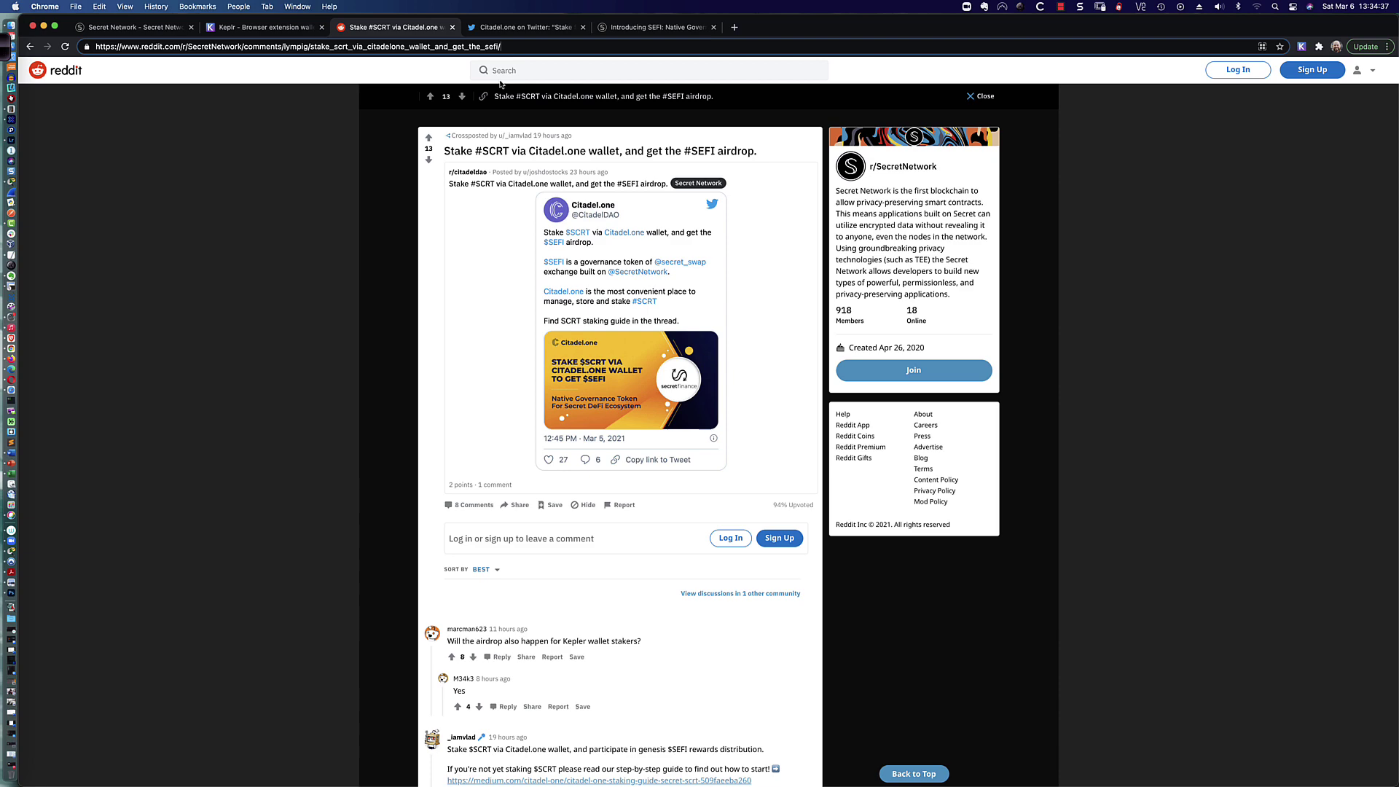
click(518, 29)
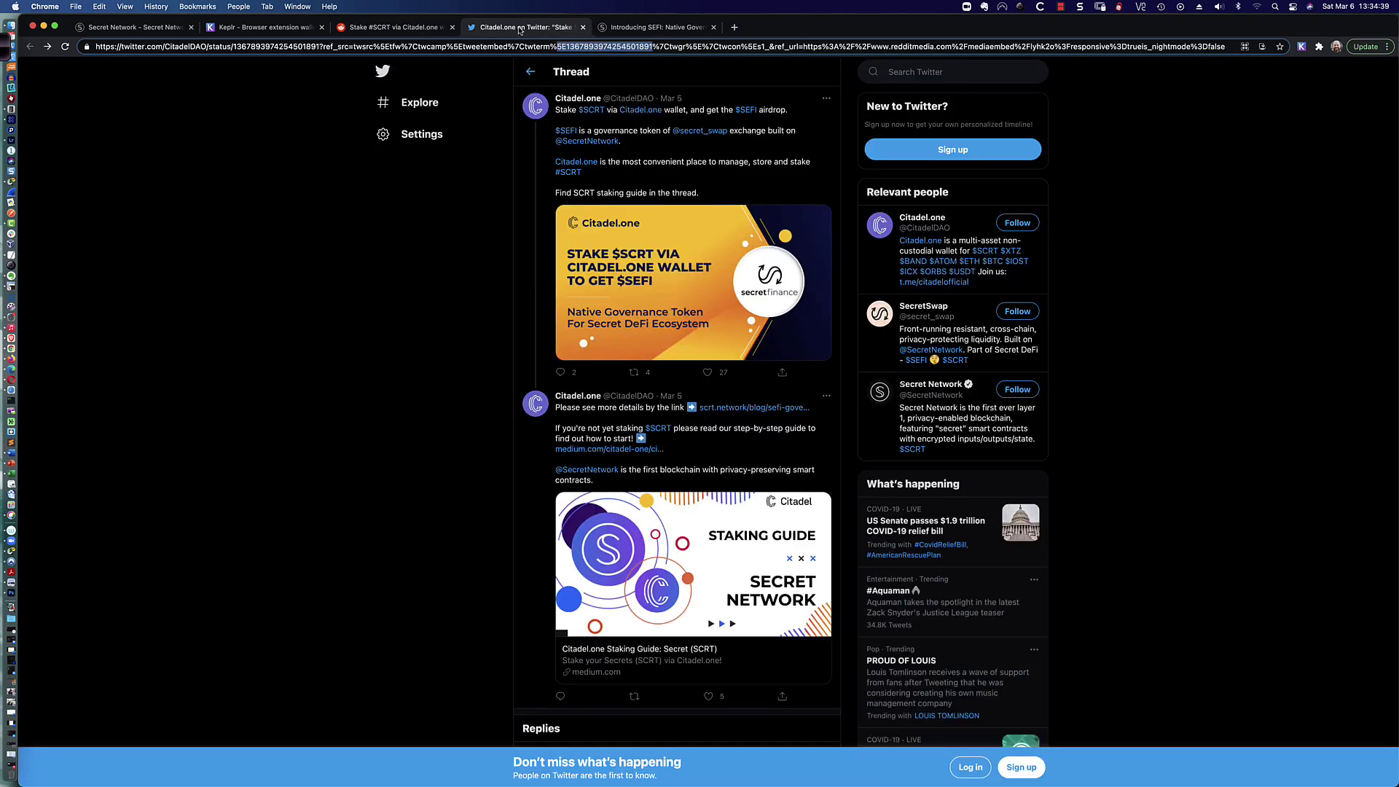
click(658, 26)
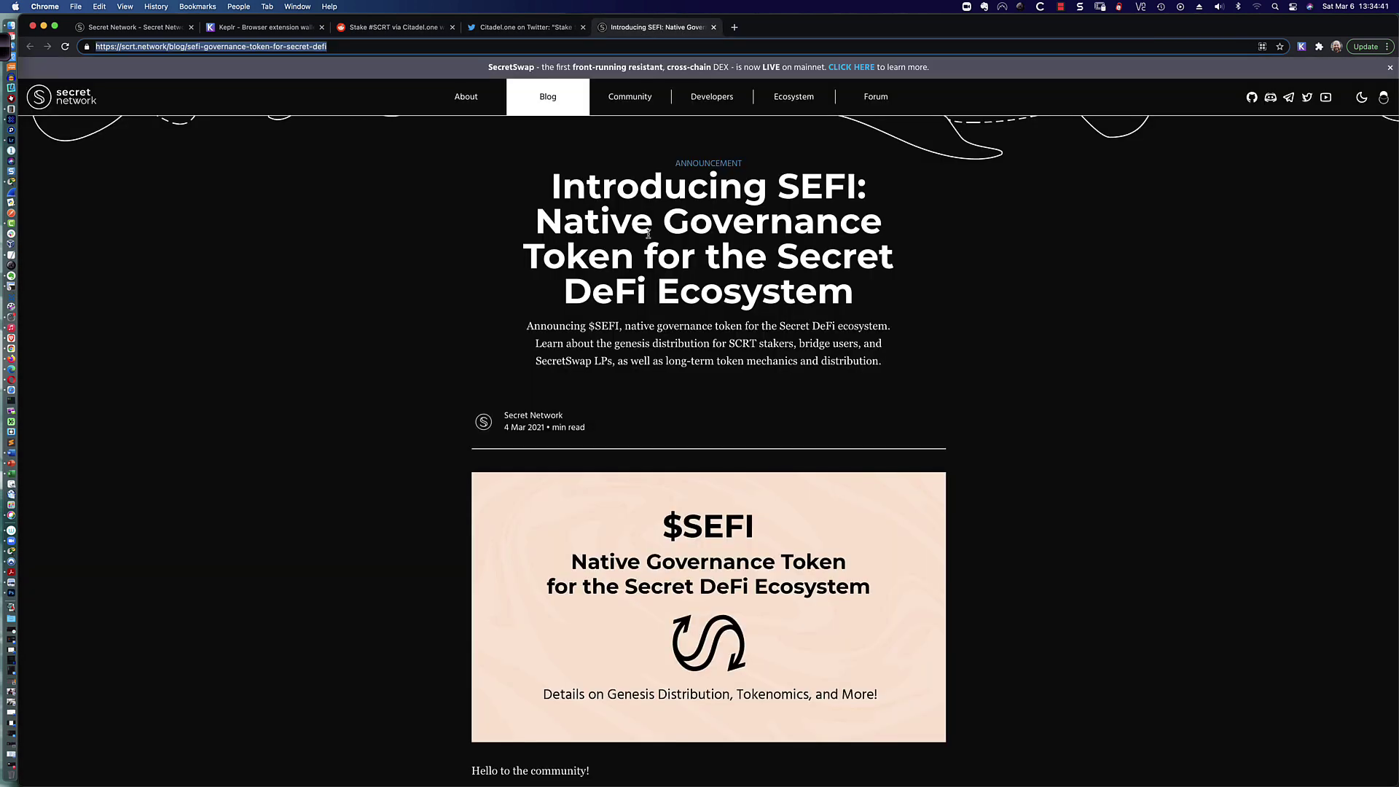
scroll(431, 251, down, 1)
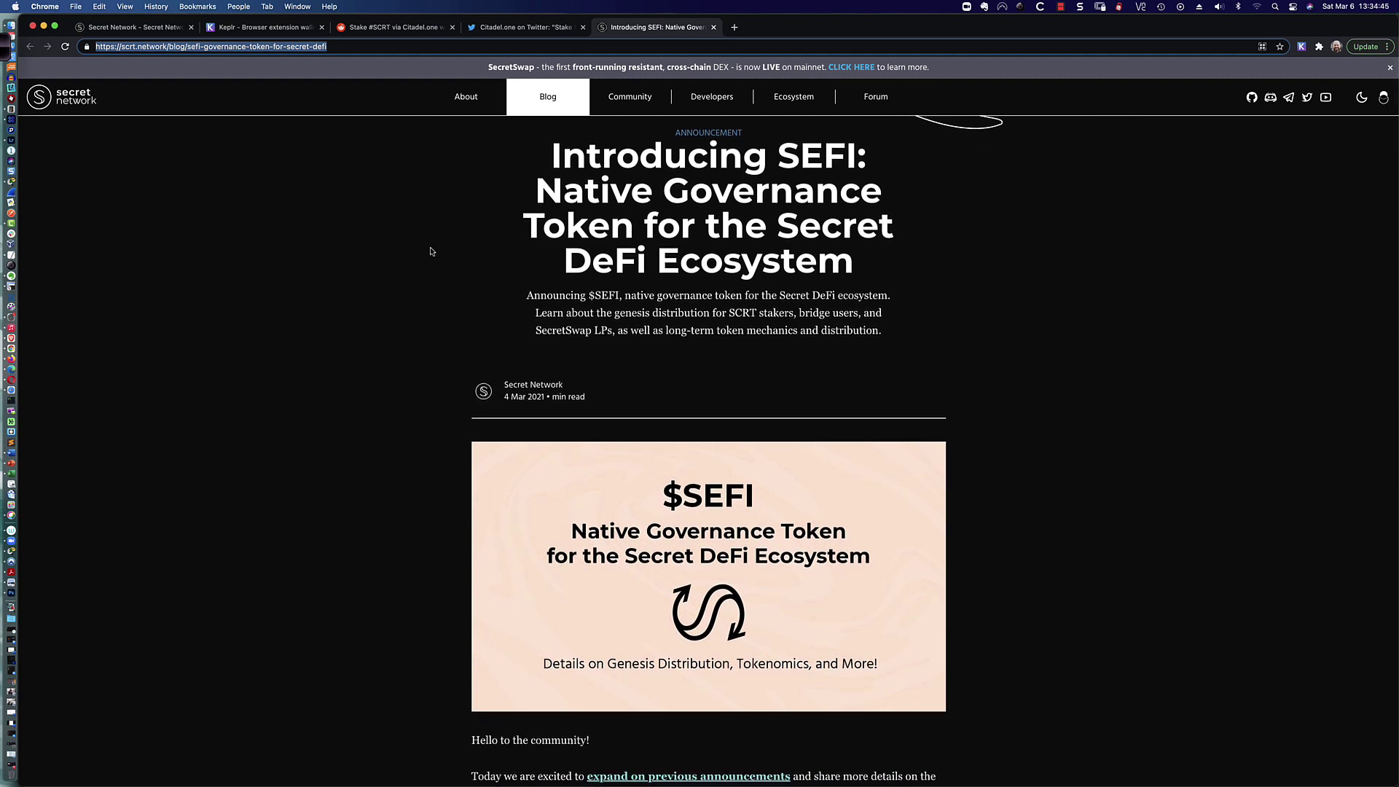
scroll(430, 251, up, 1)
scroll(437, 258, down, 2)
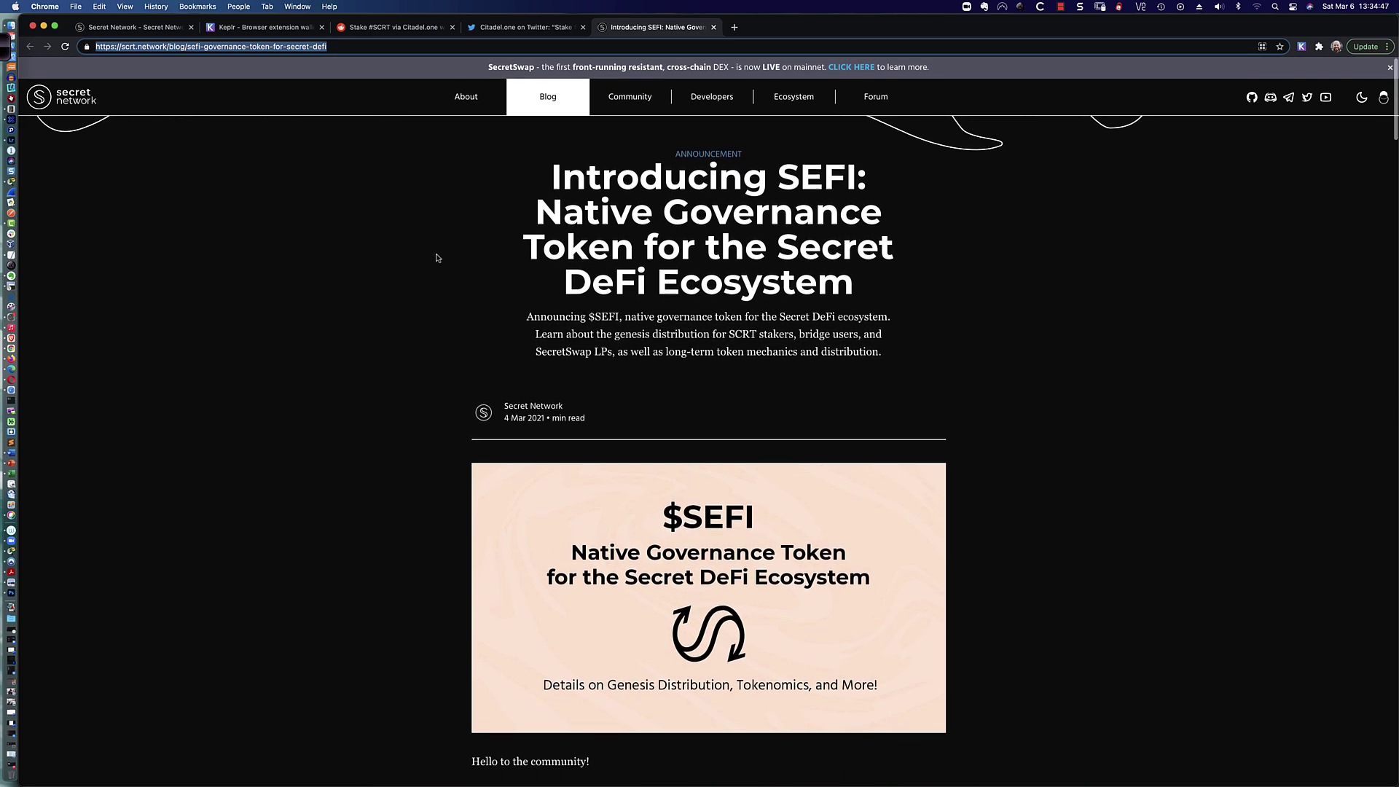
scroll(437, 258, down, 2)
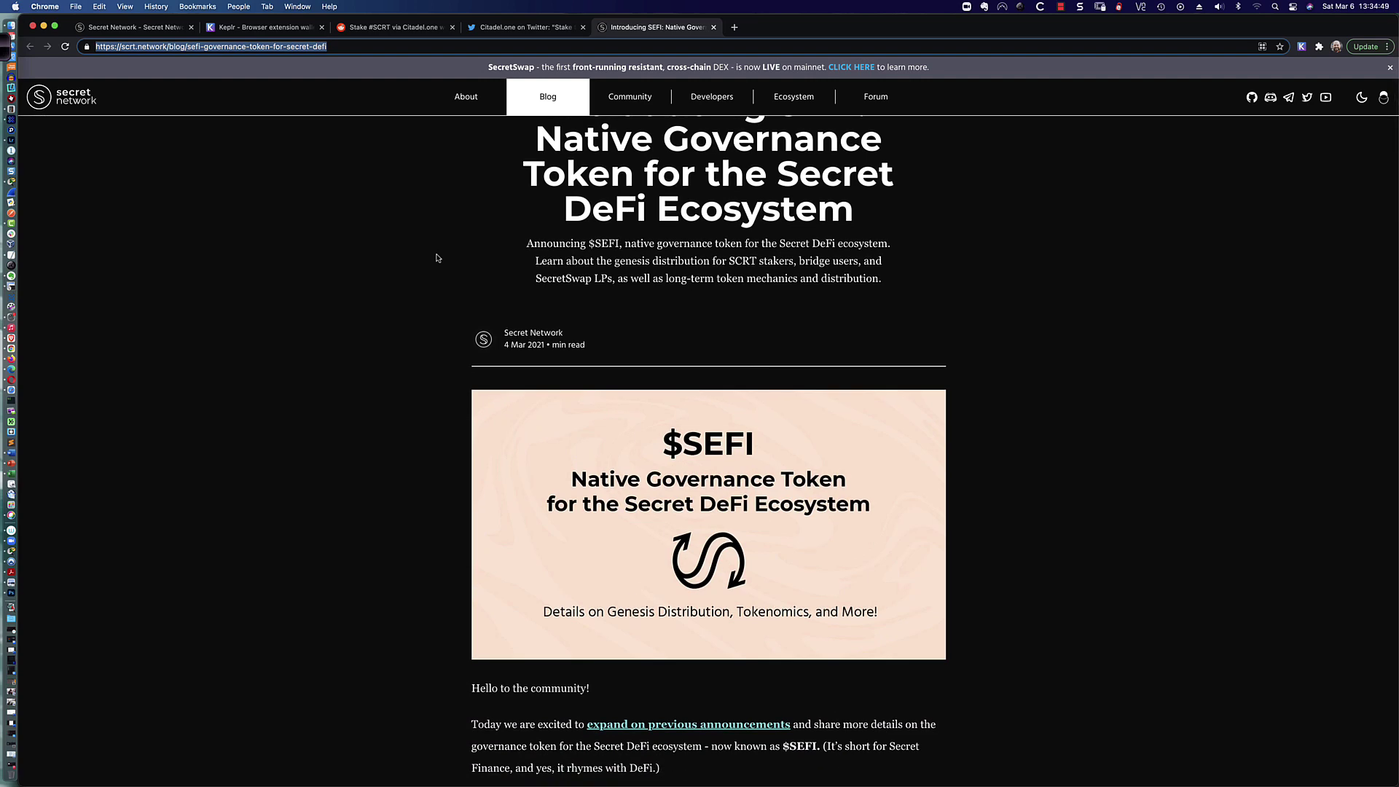
scroll(437, 258, down, 5)
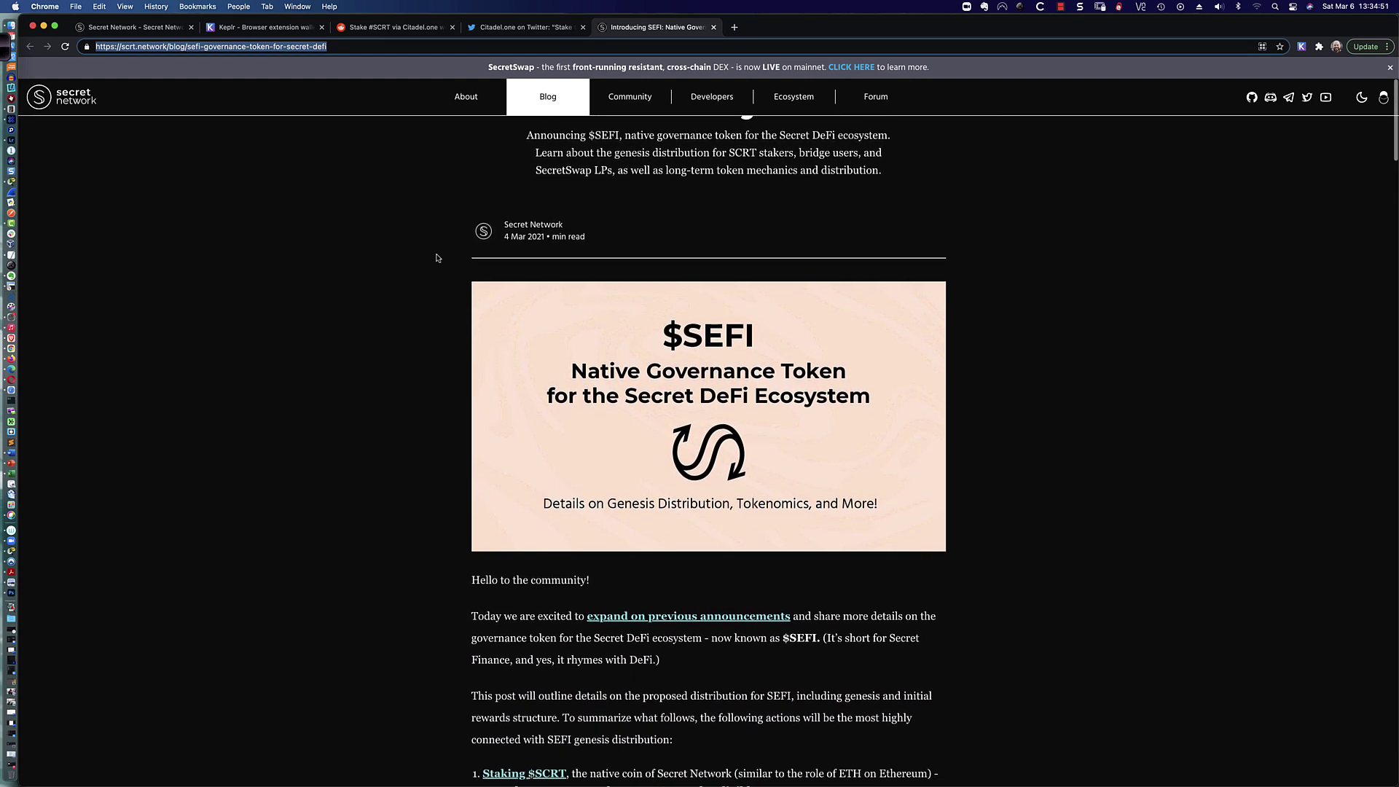
scroll(437, 258, down, 5)
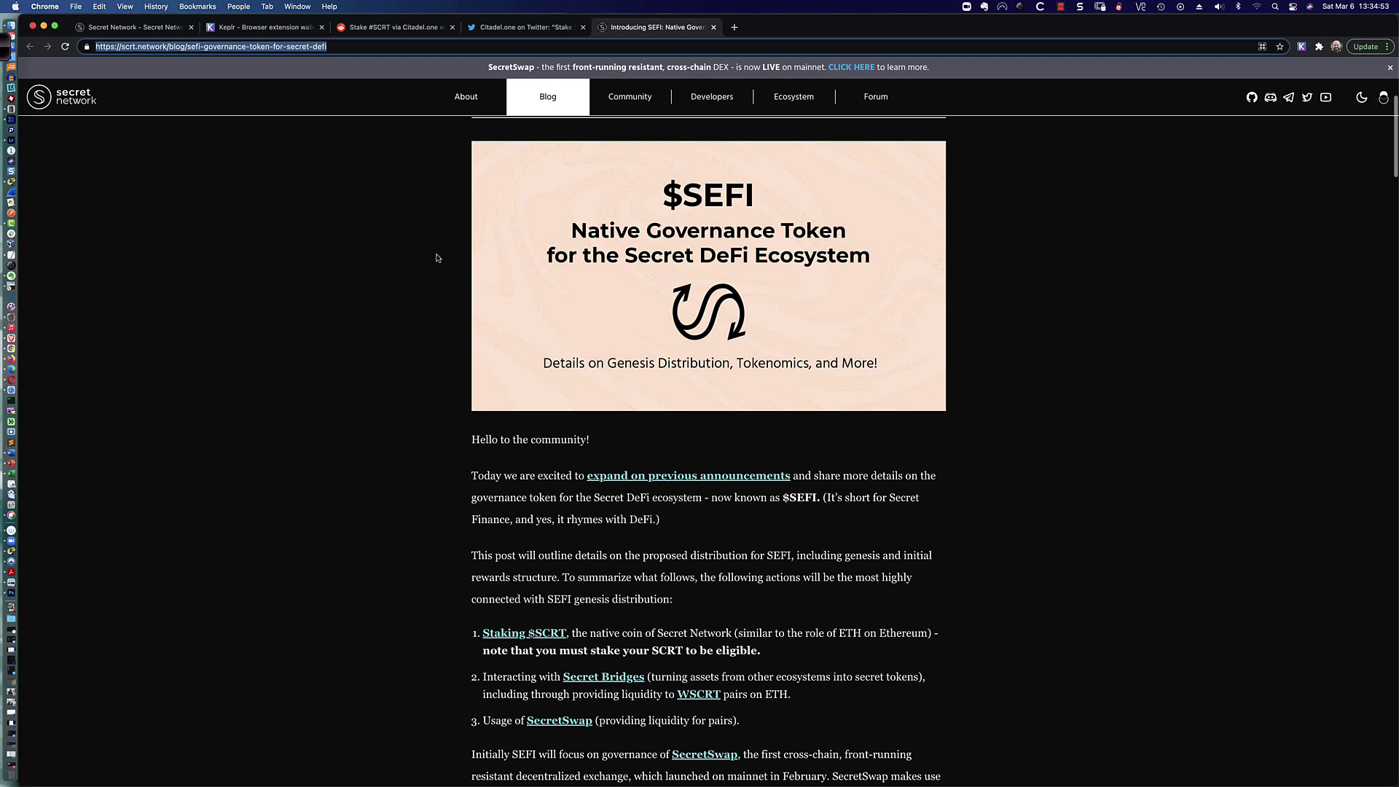
scroll(437, 258, down, 9)
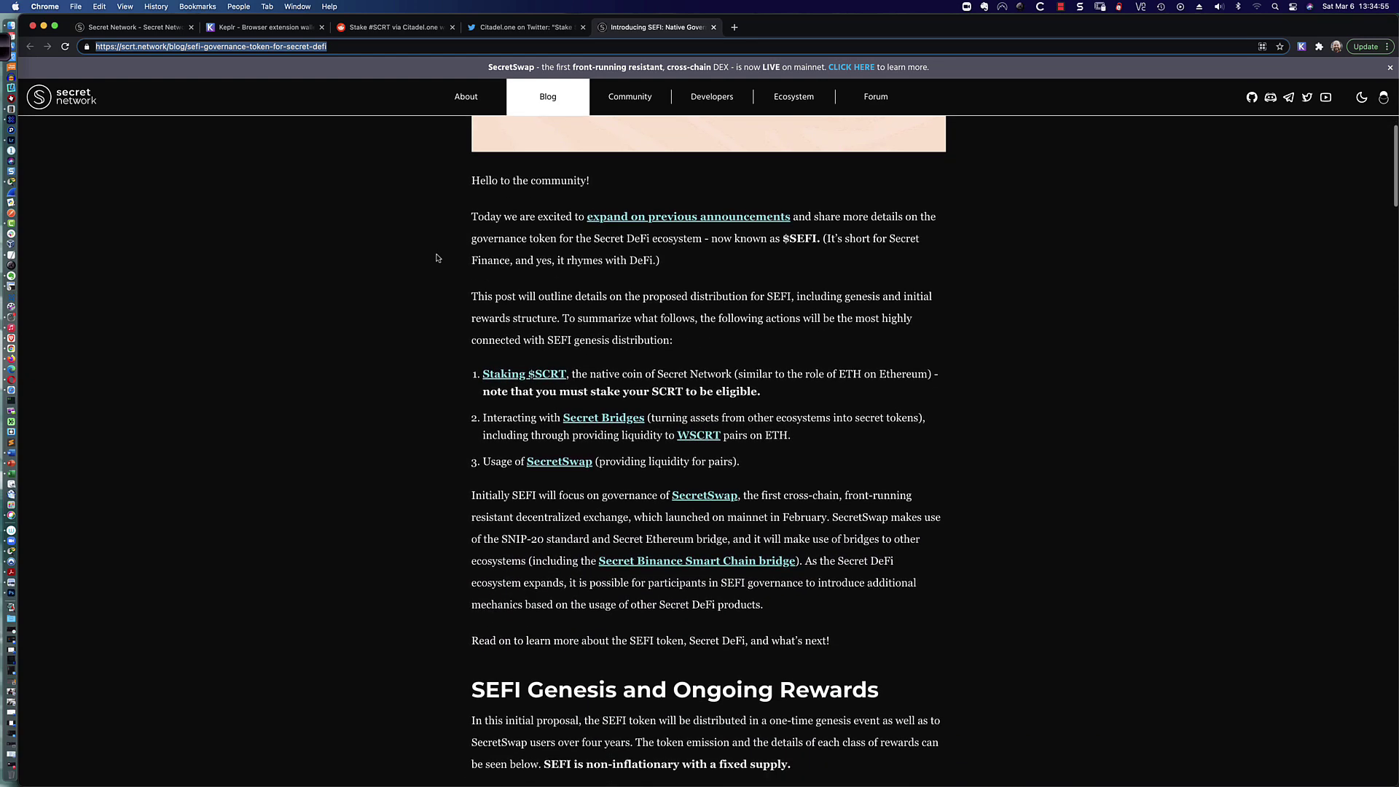
scroll(437, 258, down, 2)
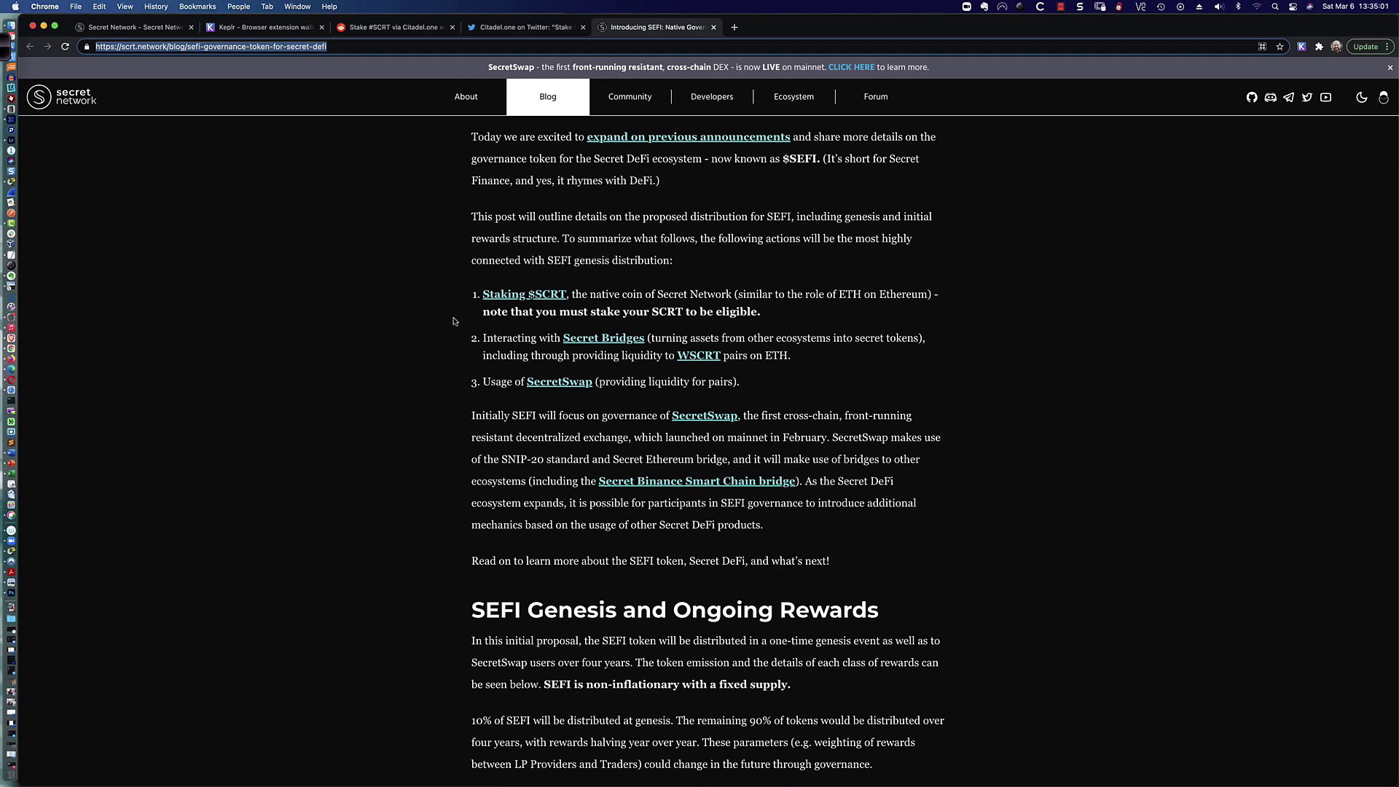
scroll(453, 321, up, 10)
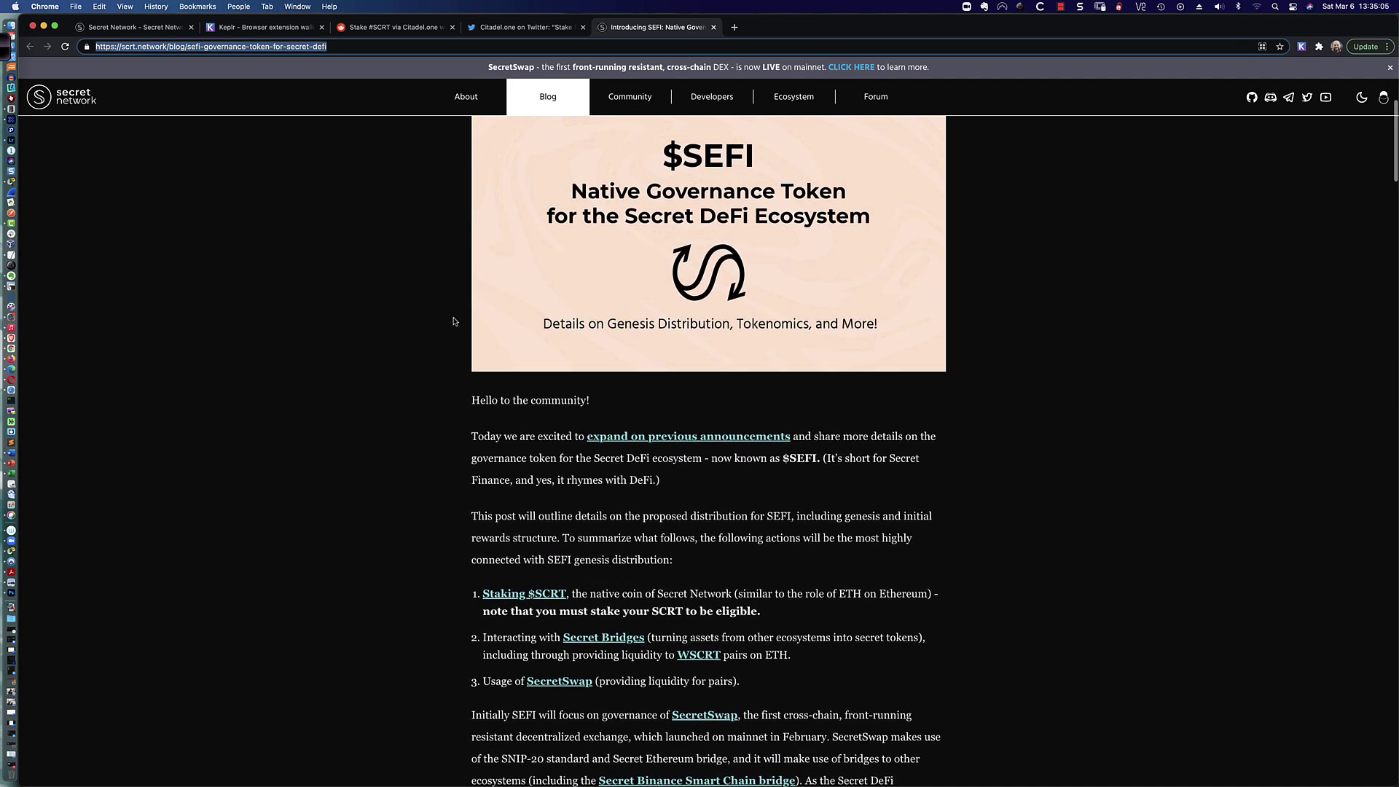
scroll(453, 322, up, 7)
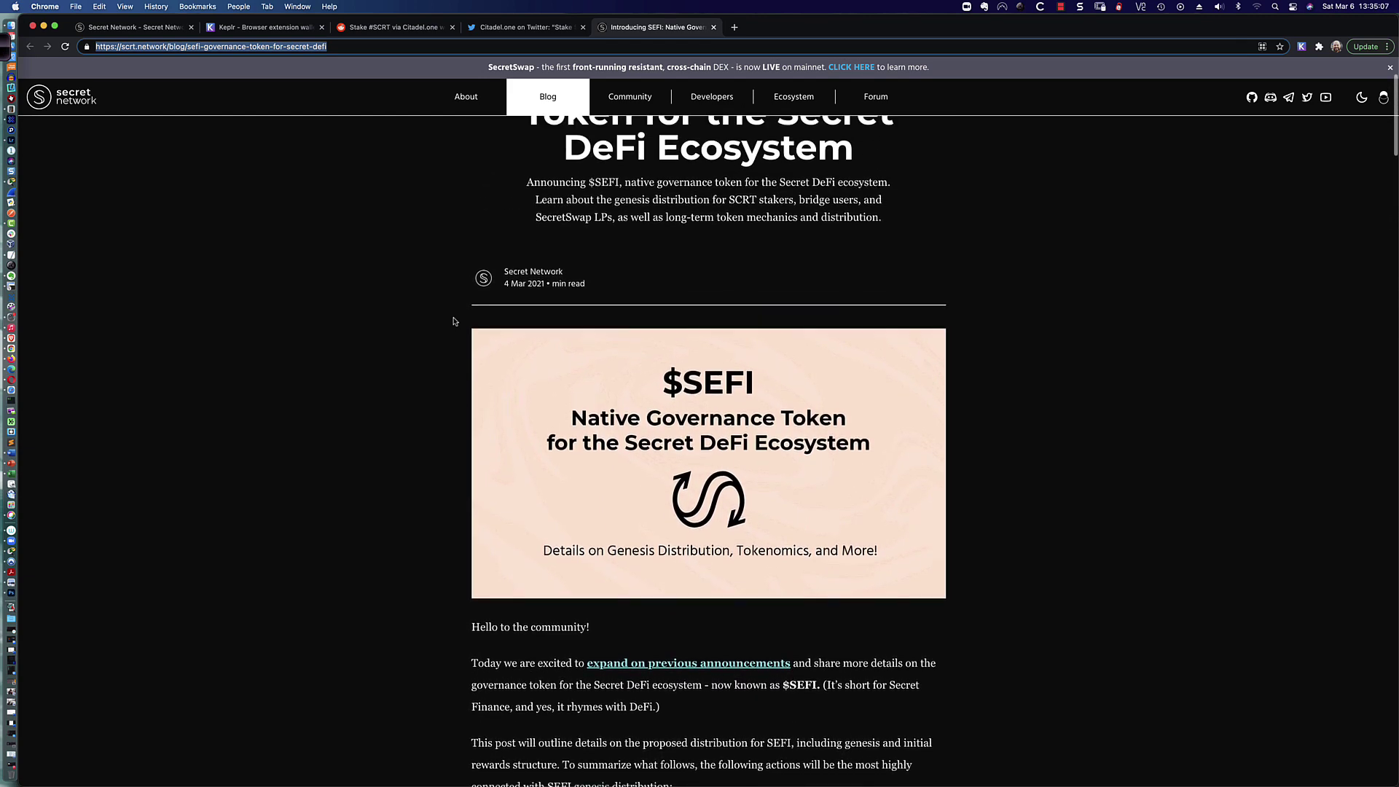
scroll(453, 322, up, 5)
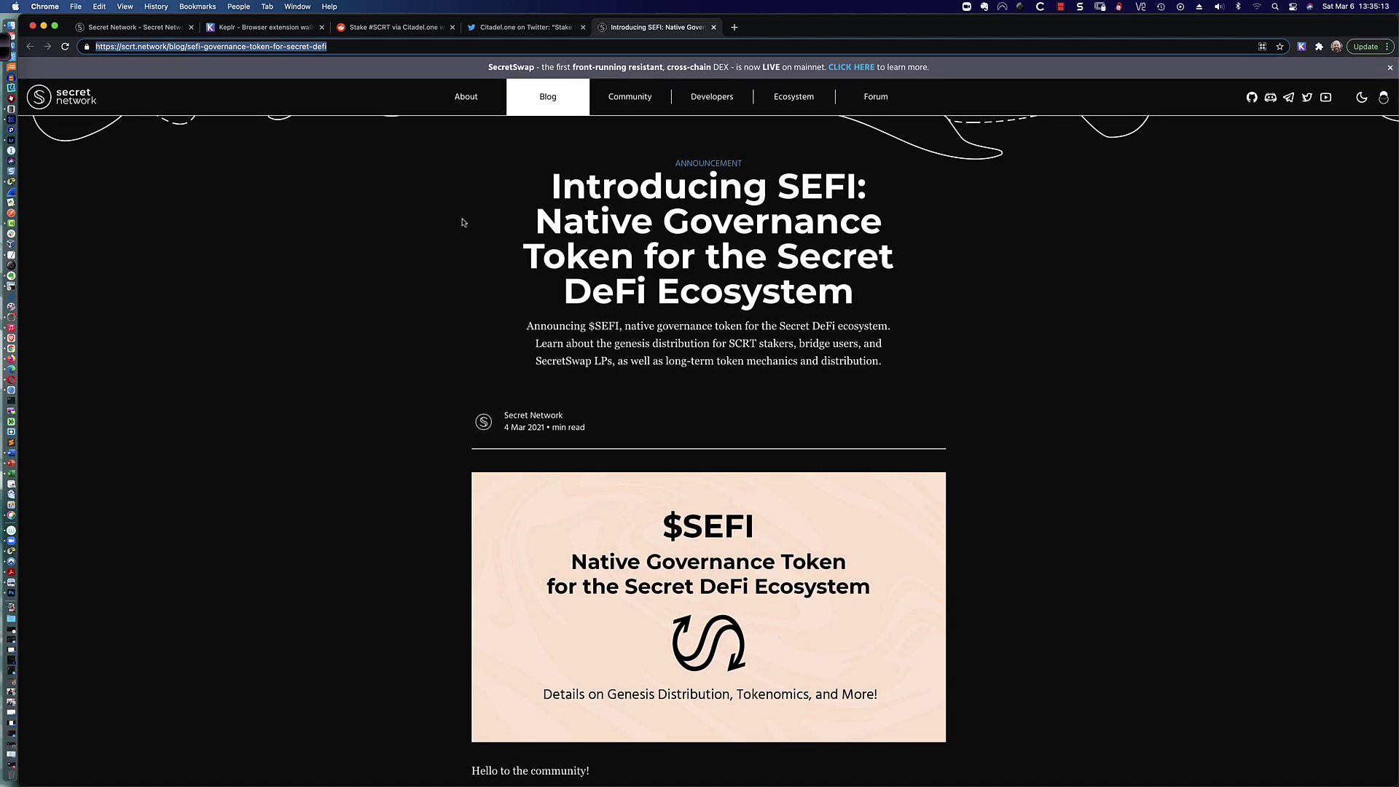
click(264, 29)
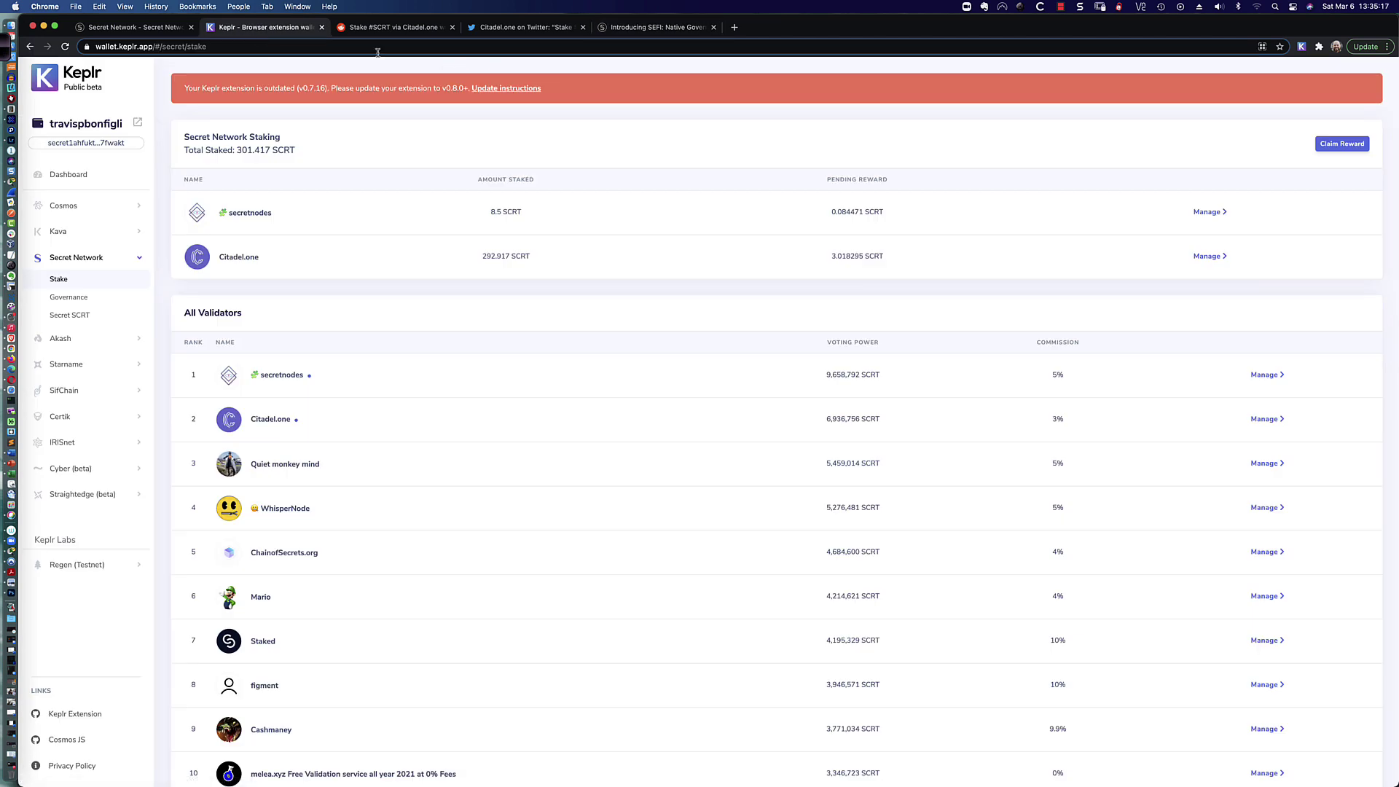
click(652, 27)
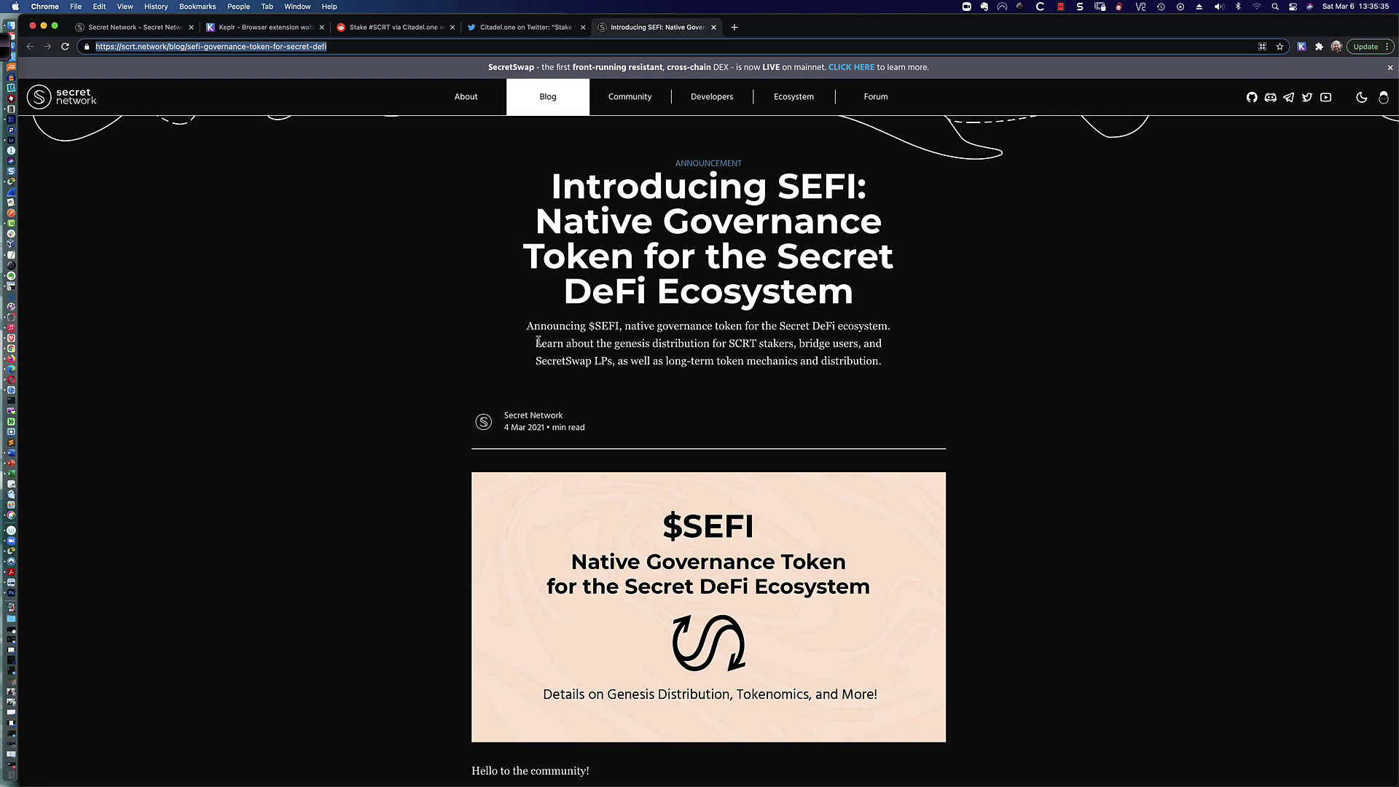
drag(556, 331, 639, 329)
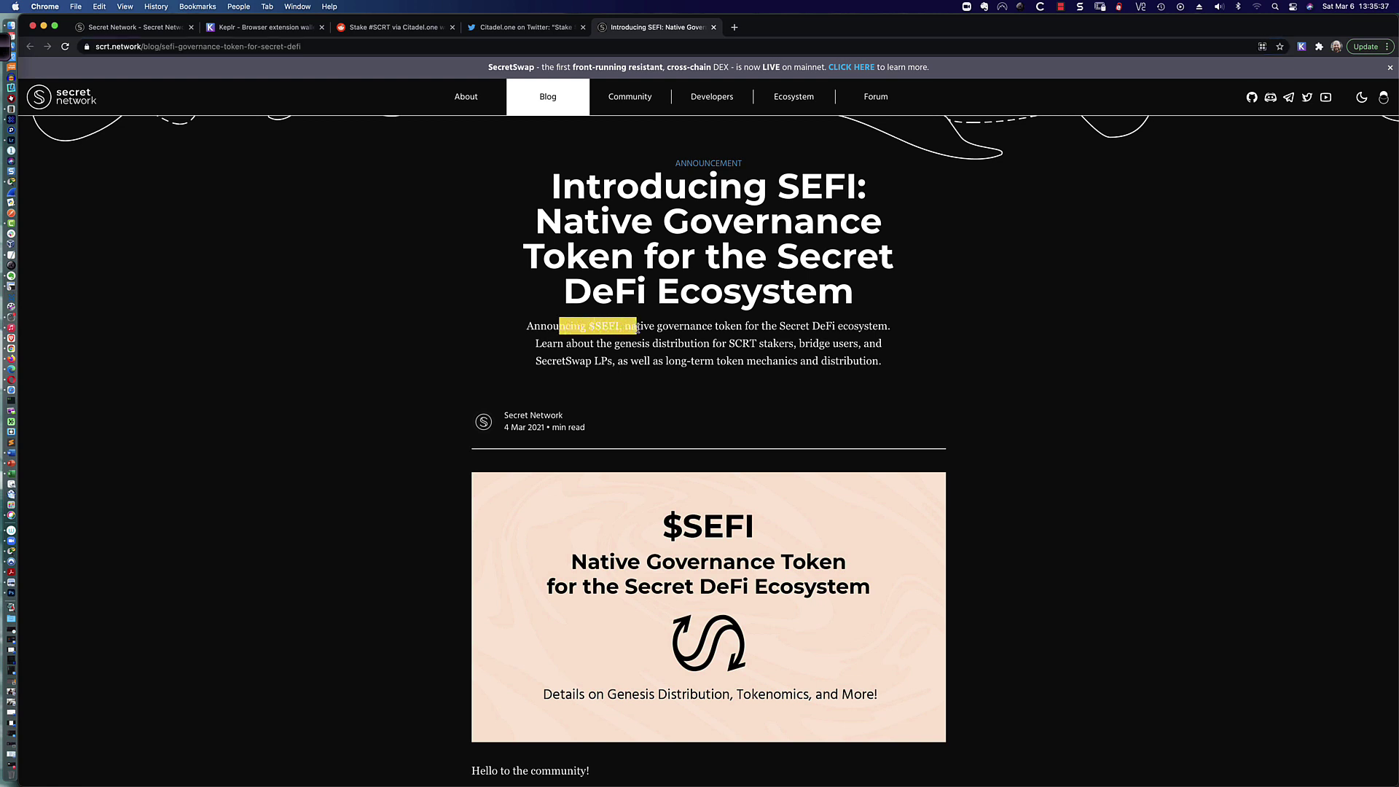
click(649, 329)
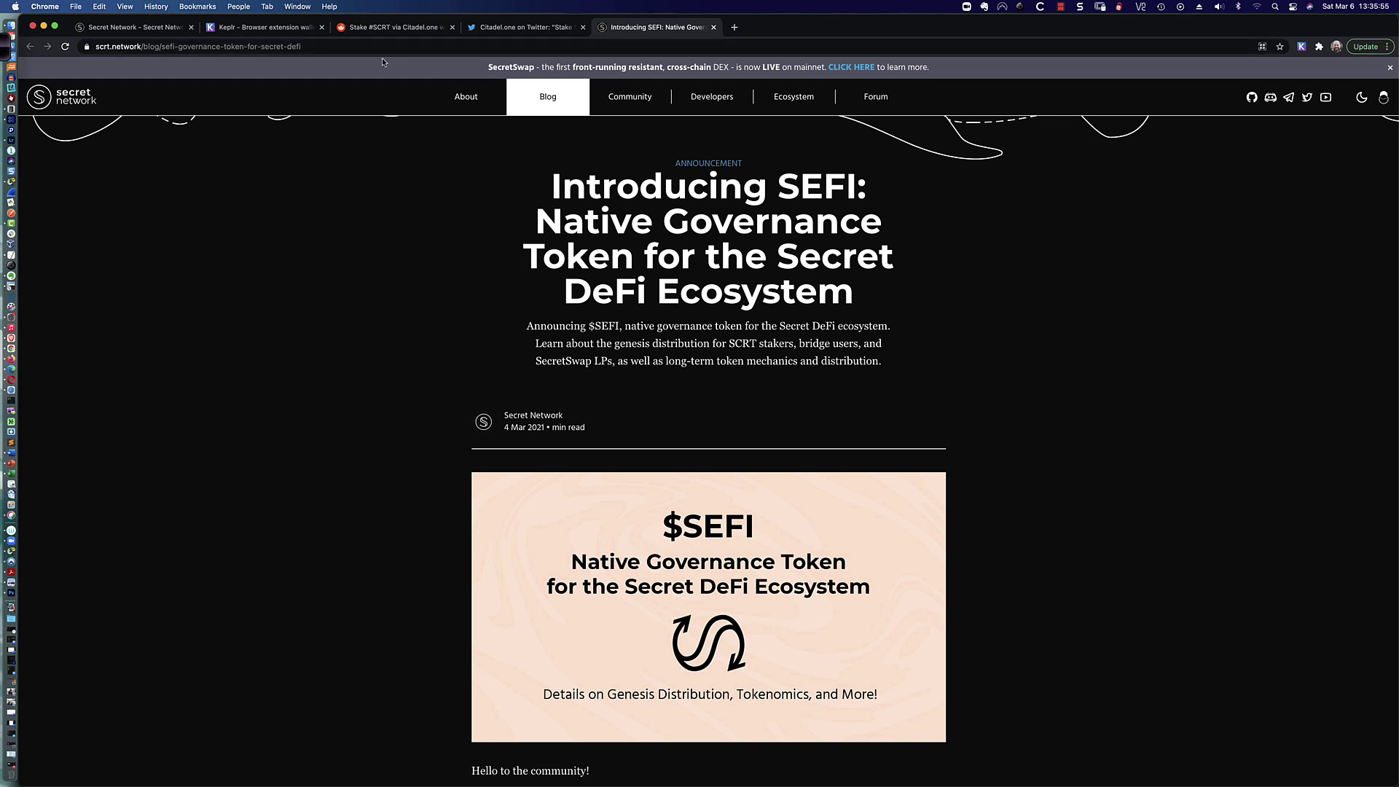
Update Google Chrome, relaunch it, and close the blank Keplr popup window
click(1386, 46)
click(1272, 67)
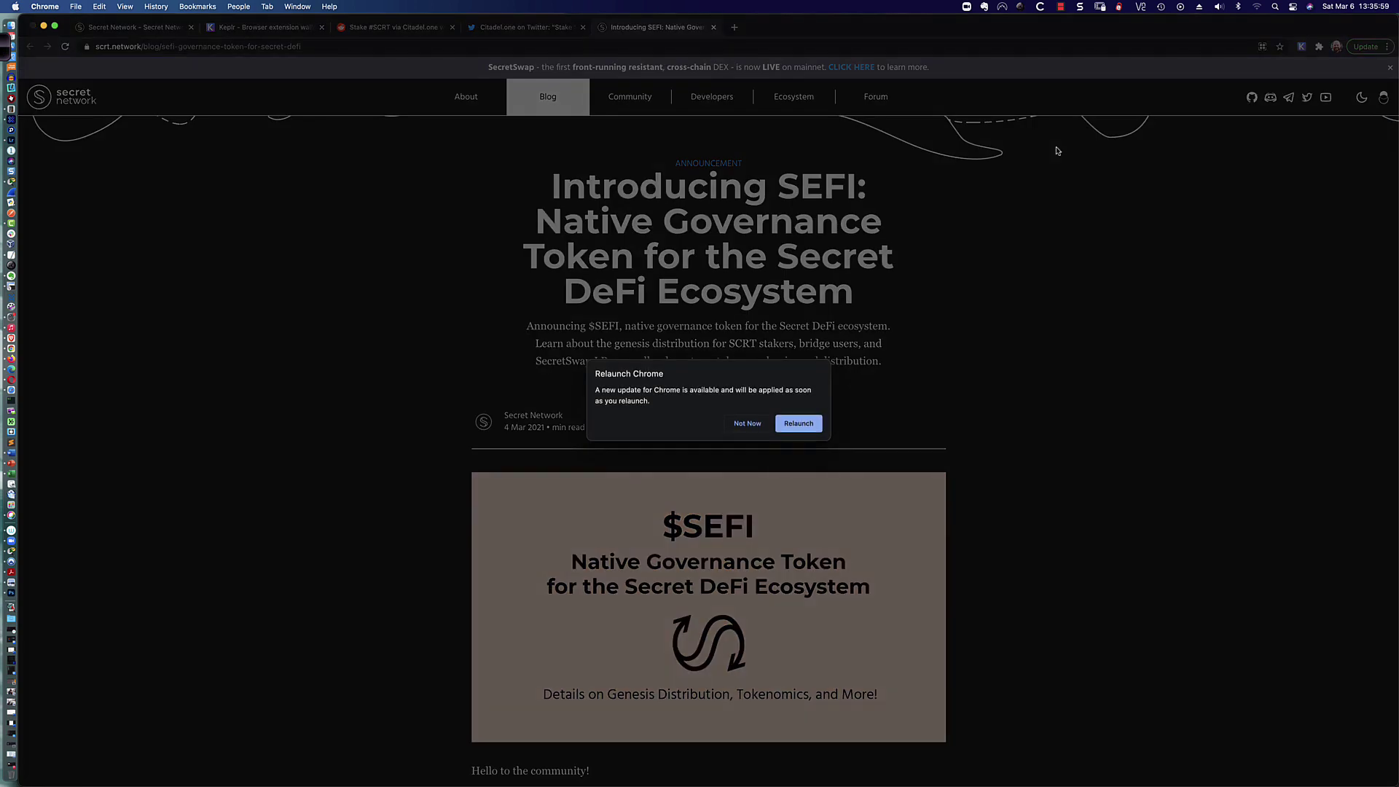
click(799, 423)
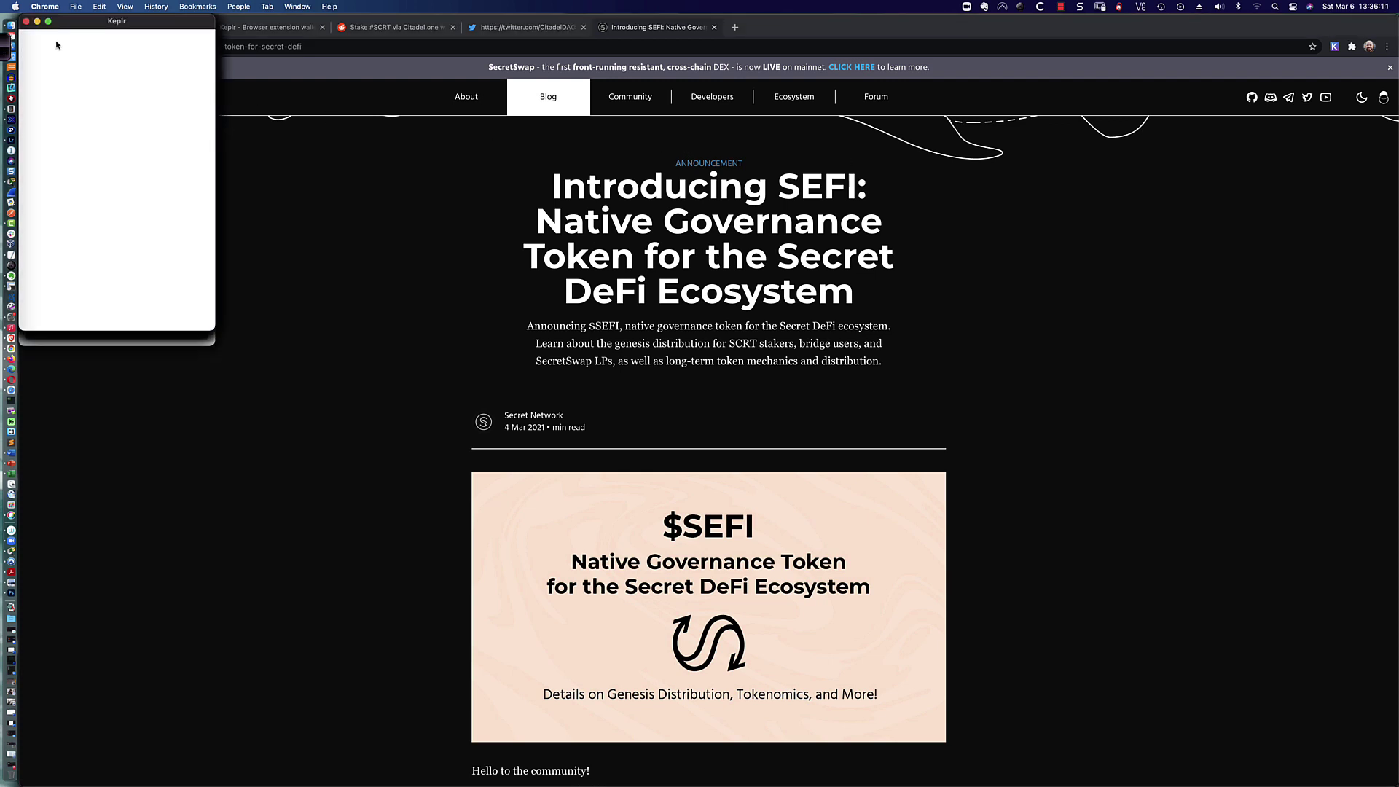
click(27, 22)
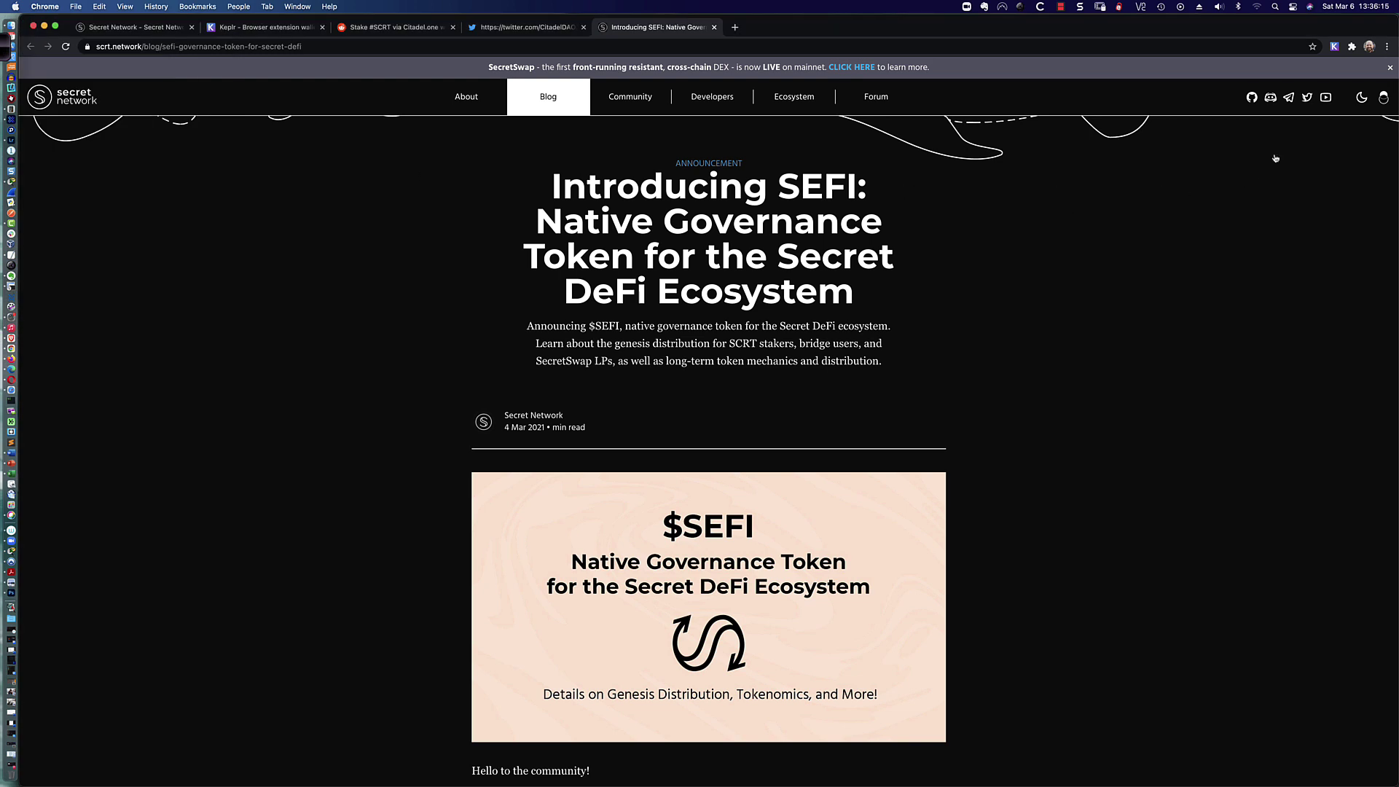
Unlock the Keplr extension with the wallet password and switch its chain to Secret Network
click(1335, 46)
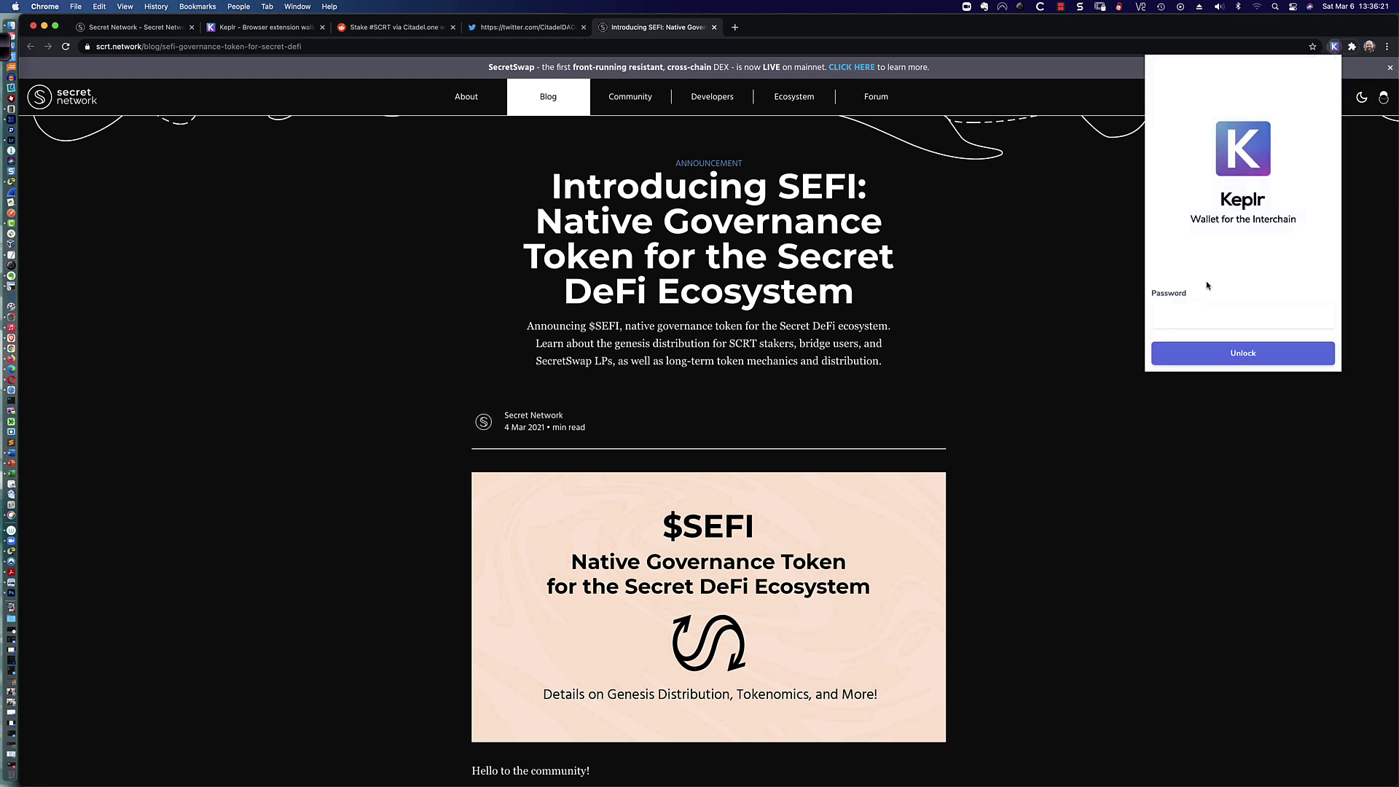
click(1193, 319)
text(••••••••••••••••••)
click(1224, 360)
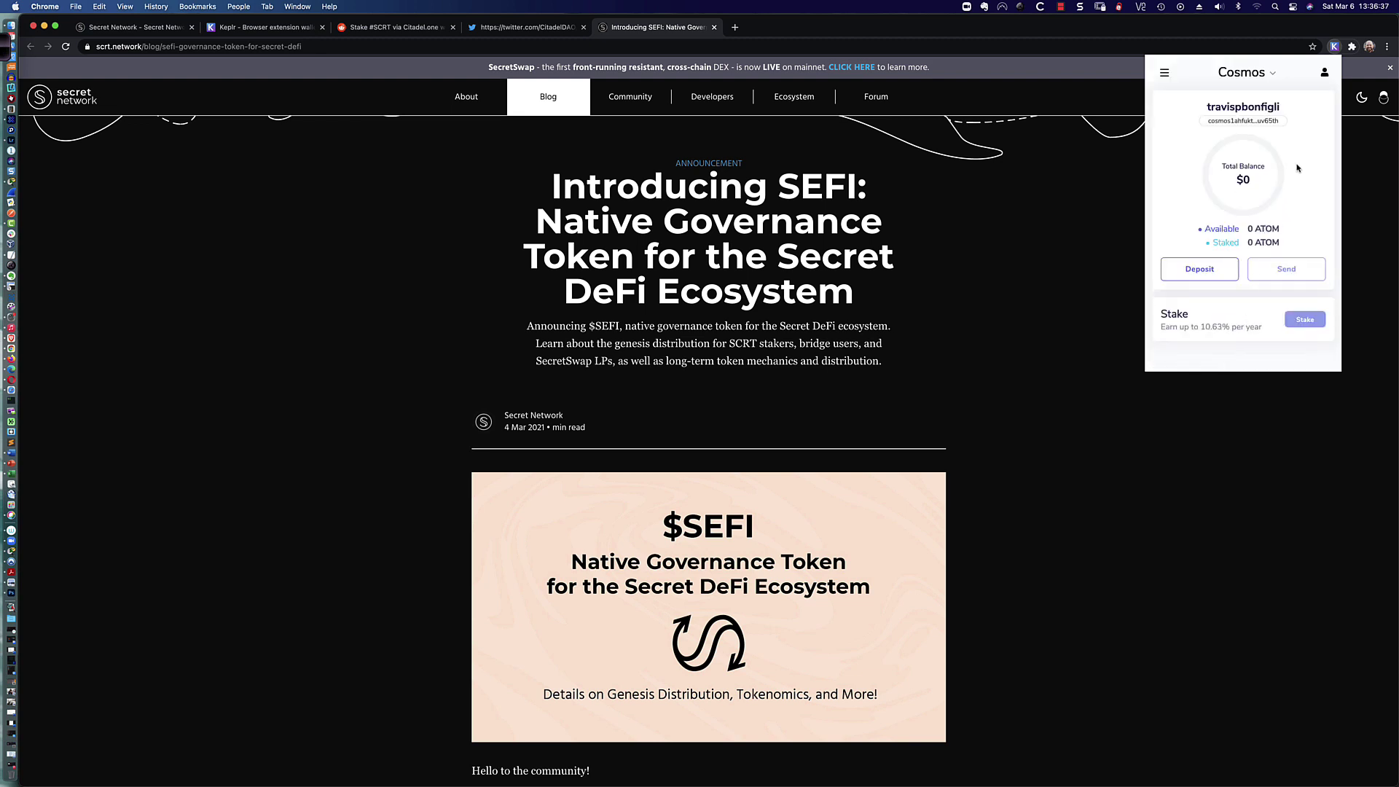
click(1272, 79)
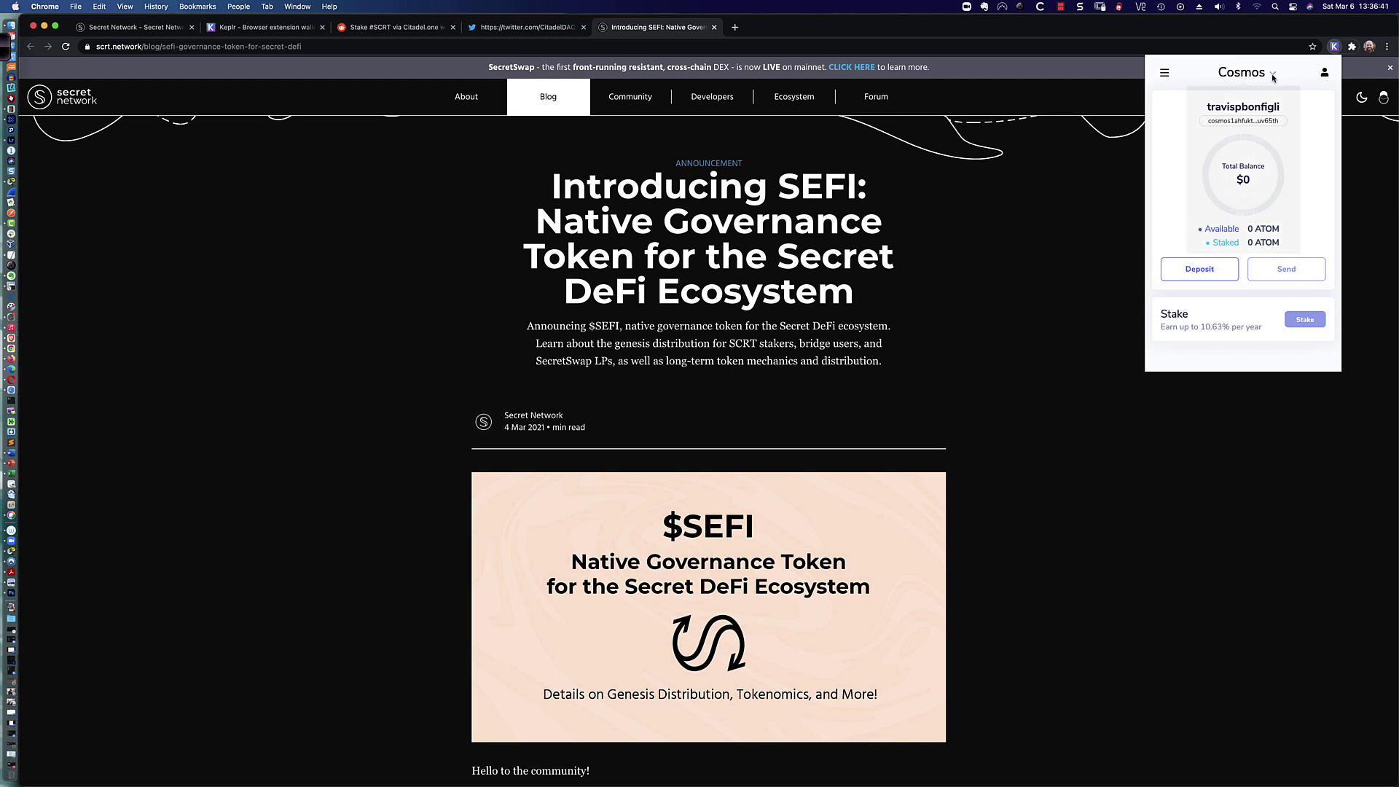
click(1277, 139)
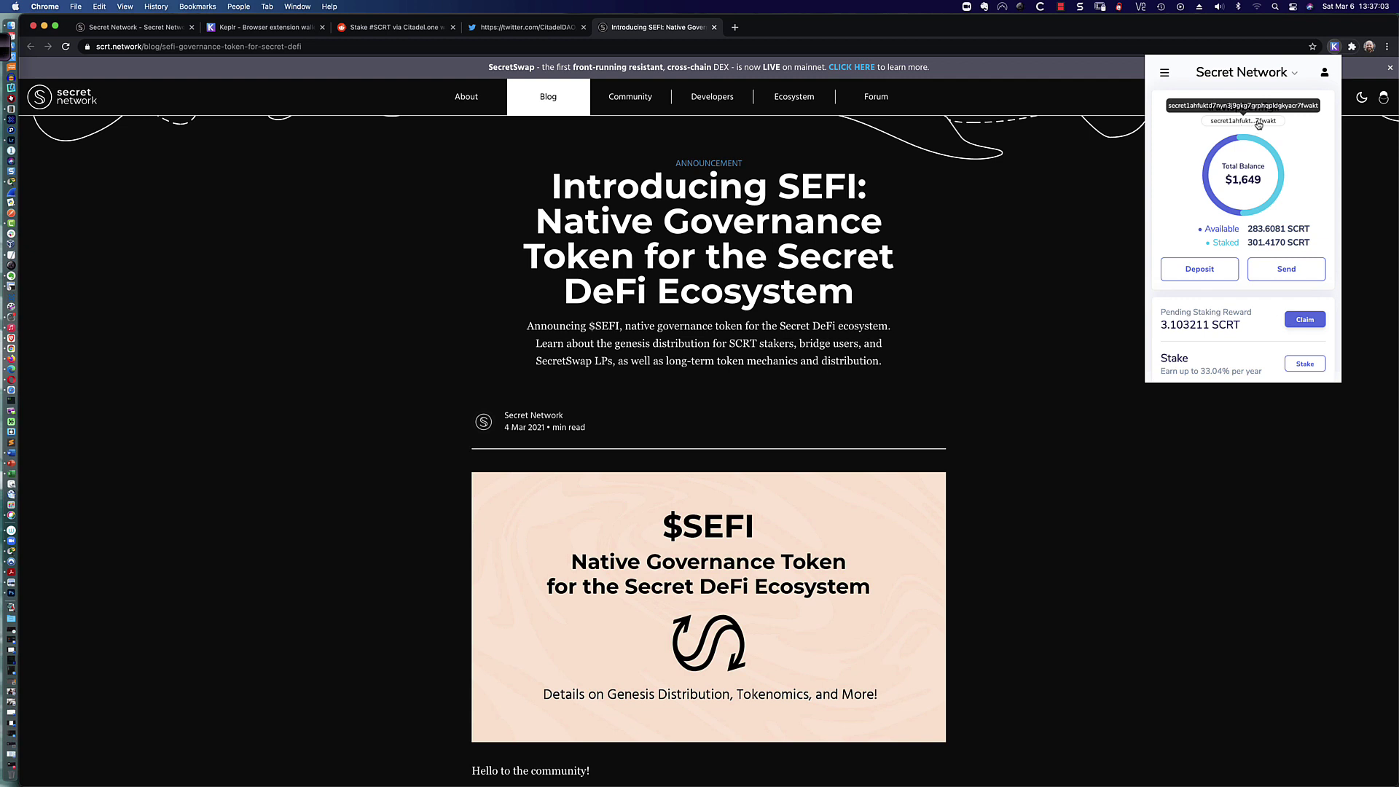
View the deposit QR code, then copy the Secret Network address from Keplr's popup
click(1197, 271)
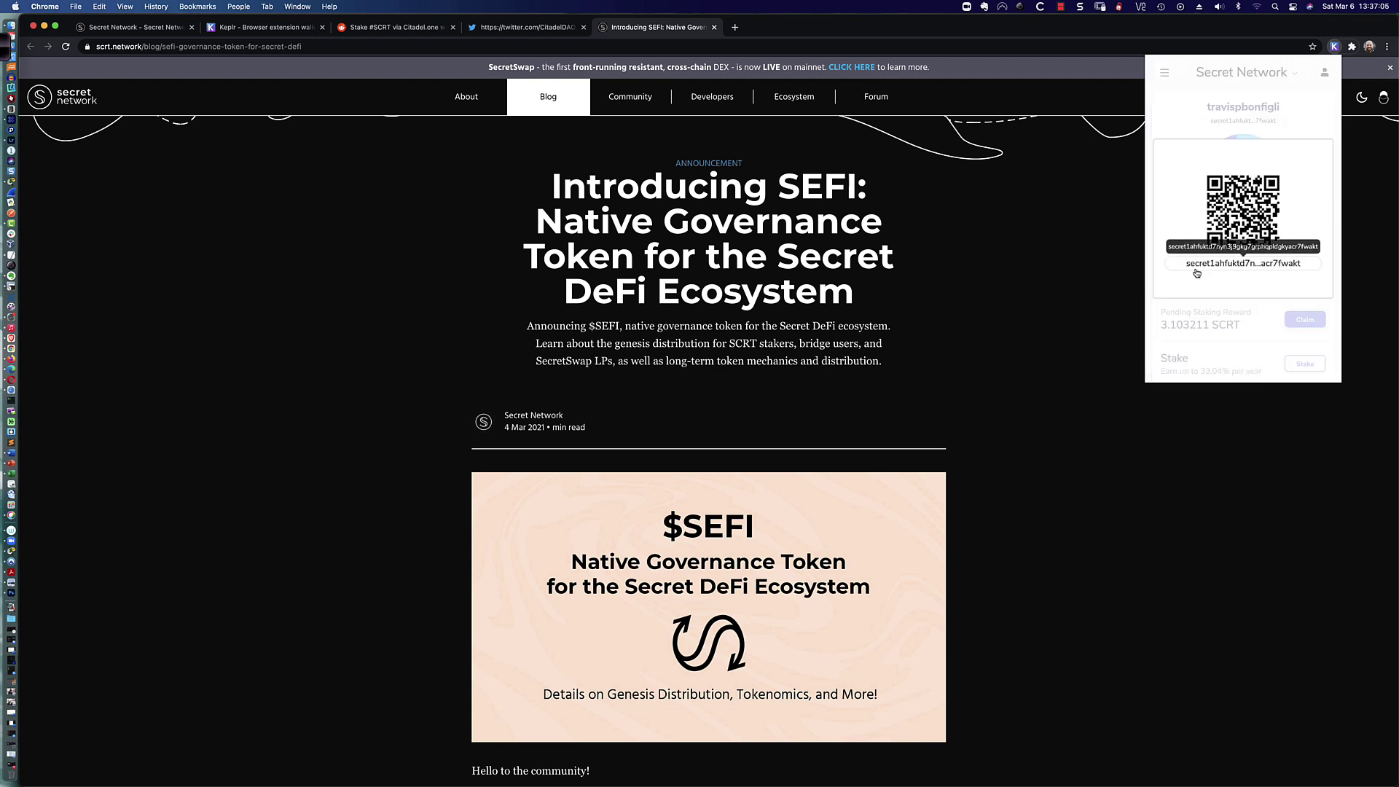
click(1306, 121)
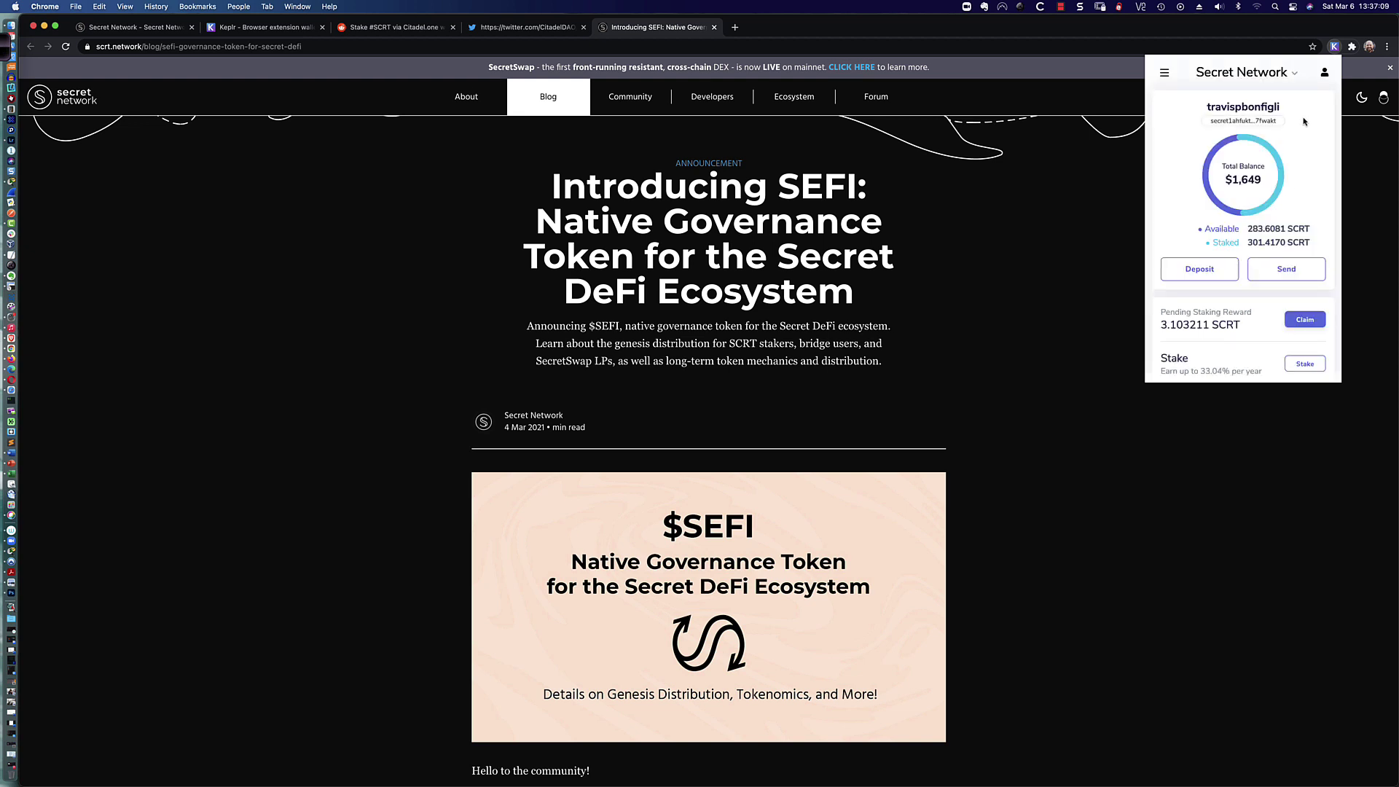
click(1230, 121)
click(1325, 75)
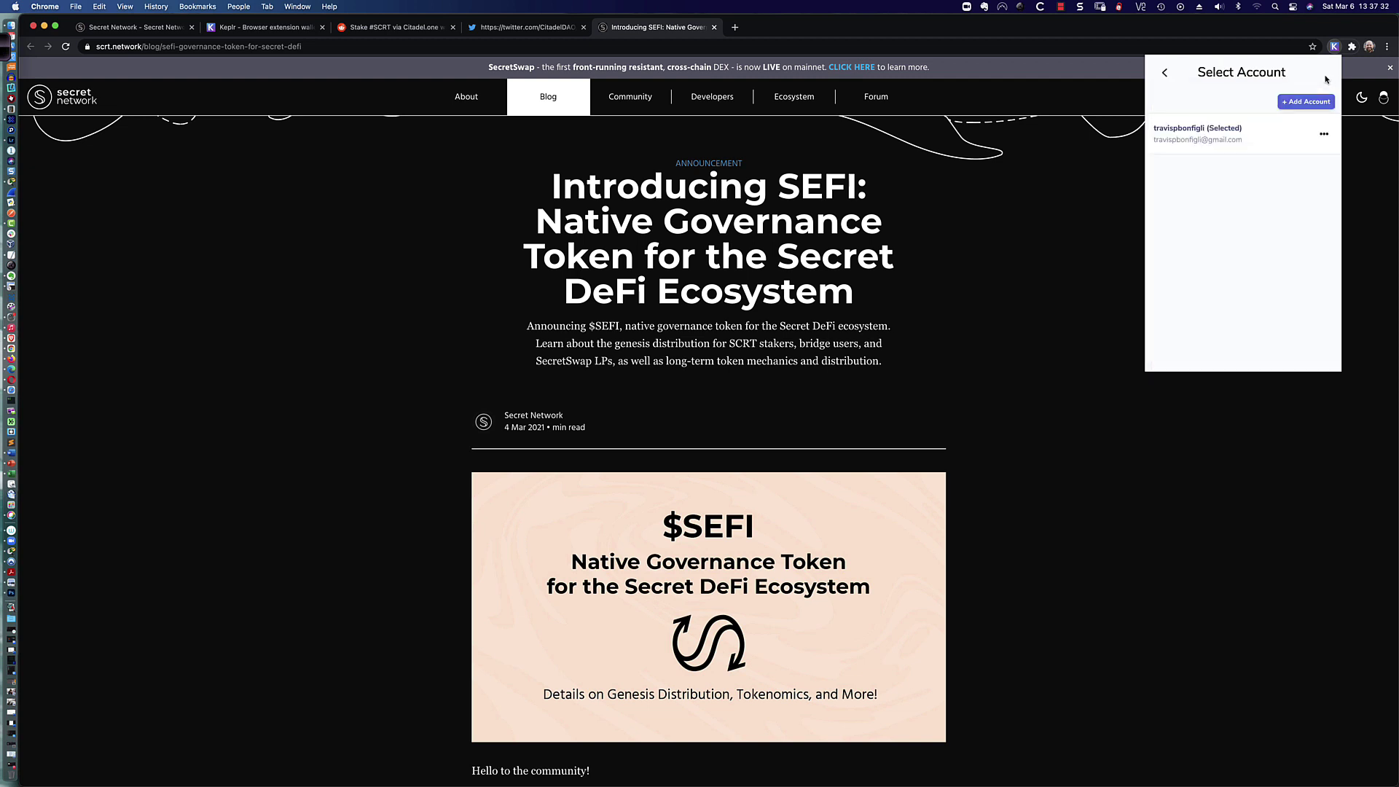
click(1324, 137)
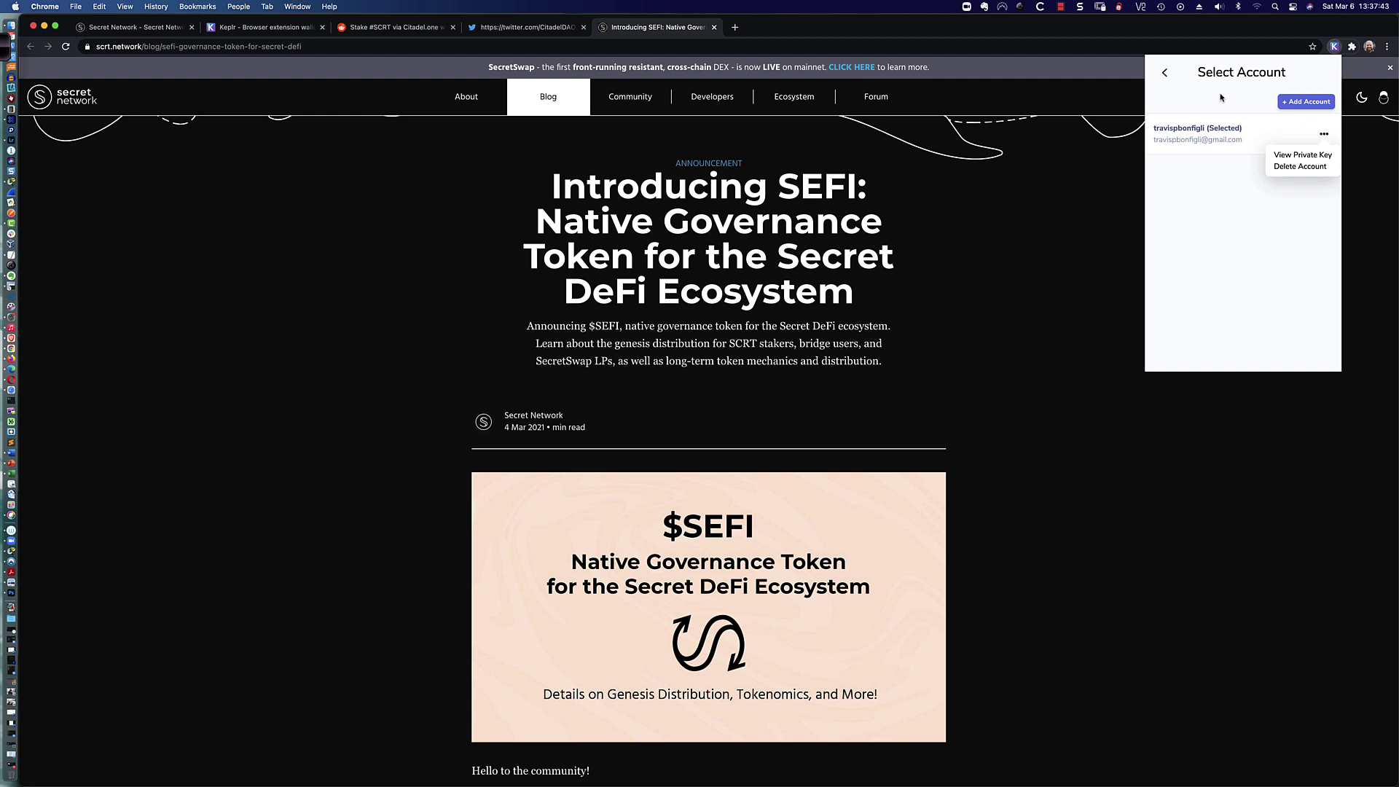
click(1164, 74)
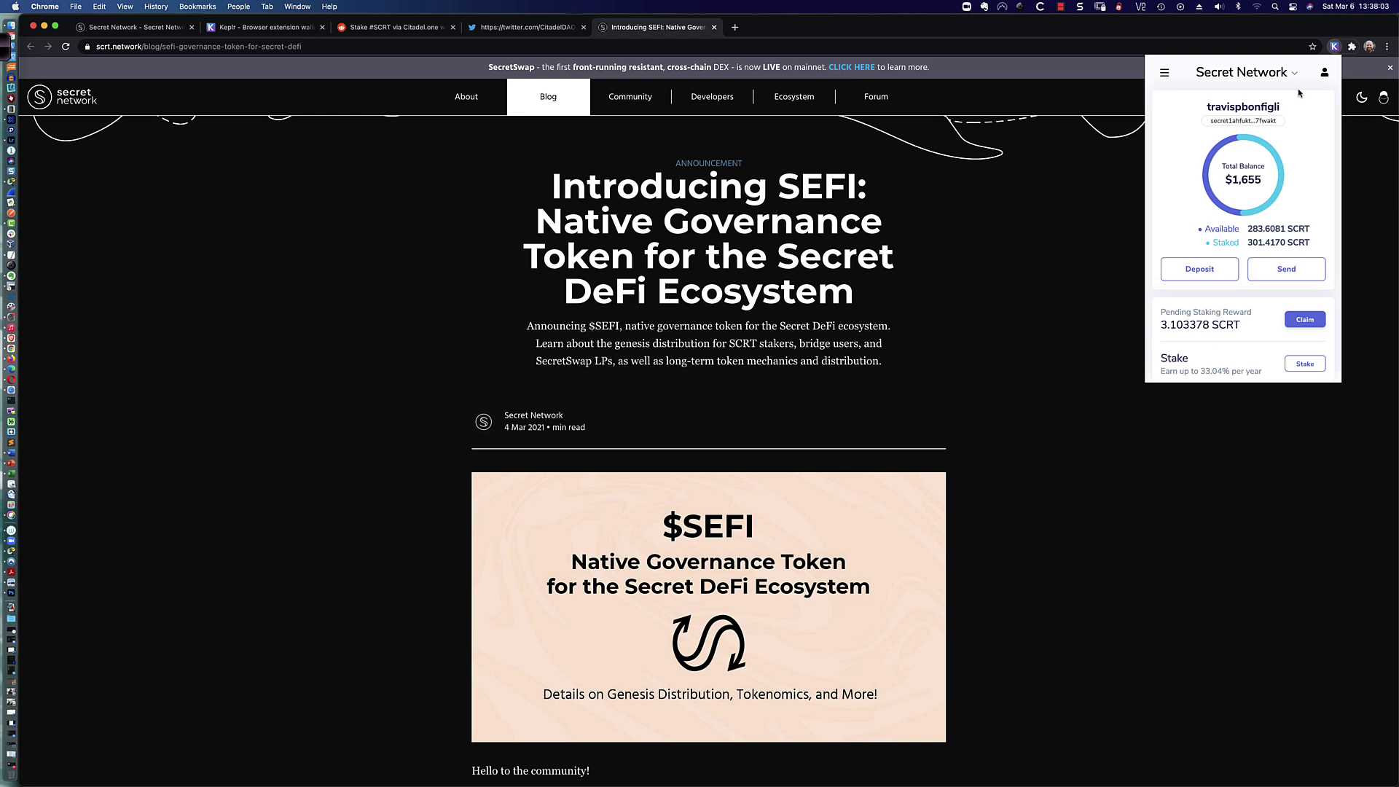
Close the Keplr popup and SecretSwap banner, then reload the Keplr web staking page
click(1081, 70)
click(1390, 67)
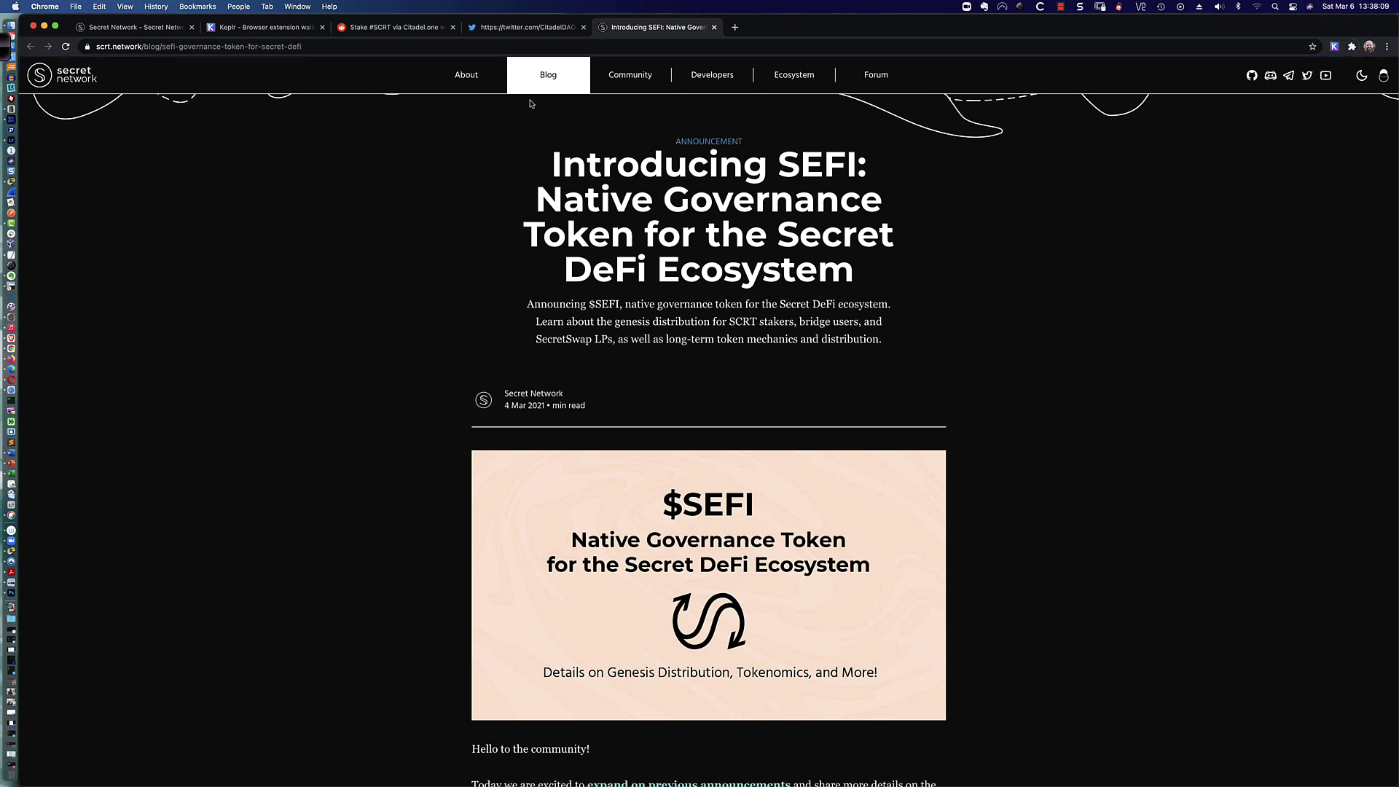
click(146, 29)
click(262, 27)
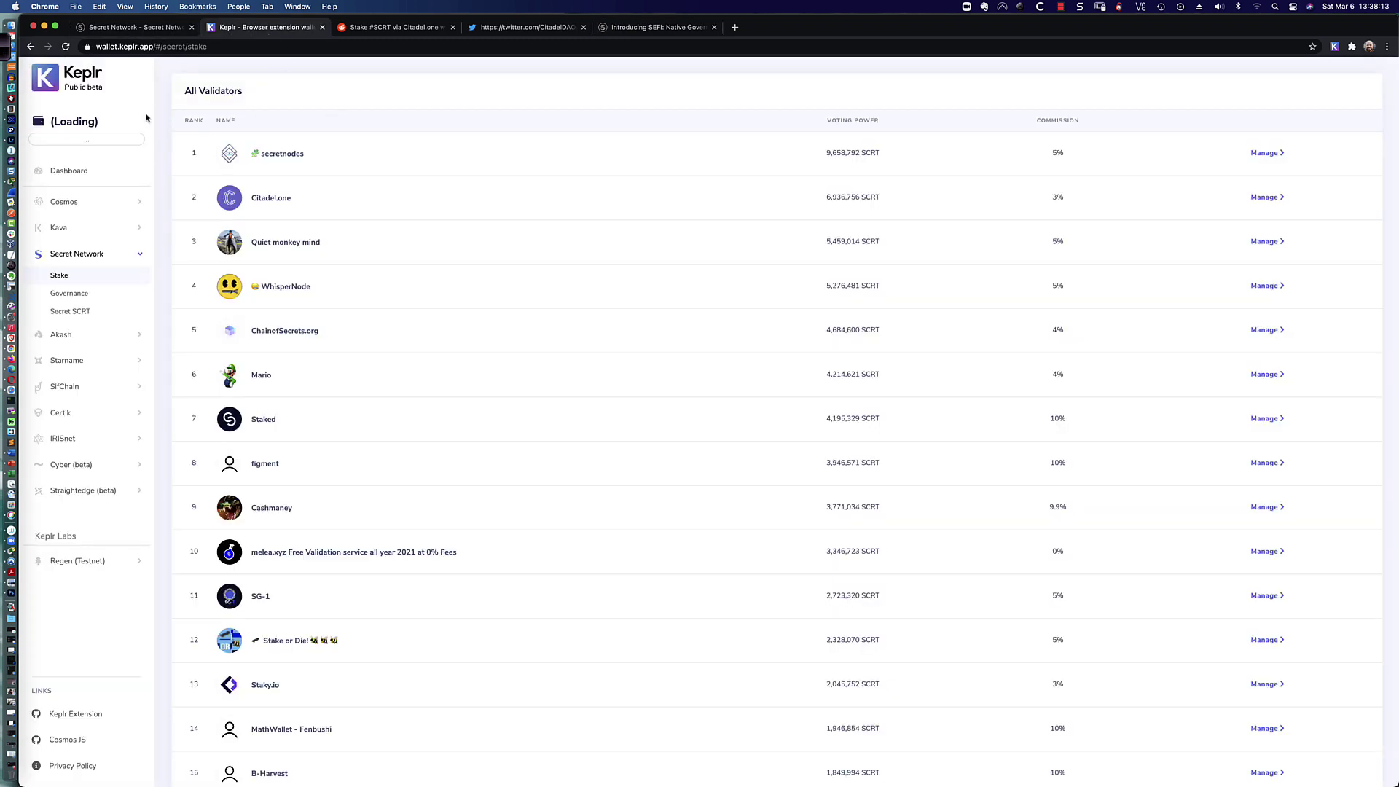
click(66, 46)
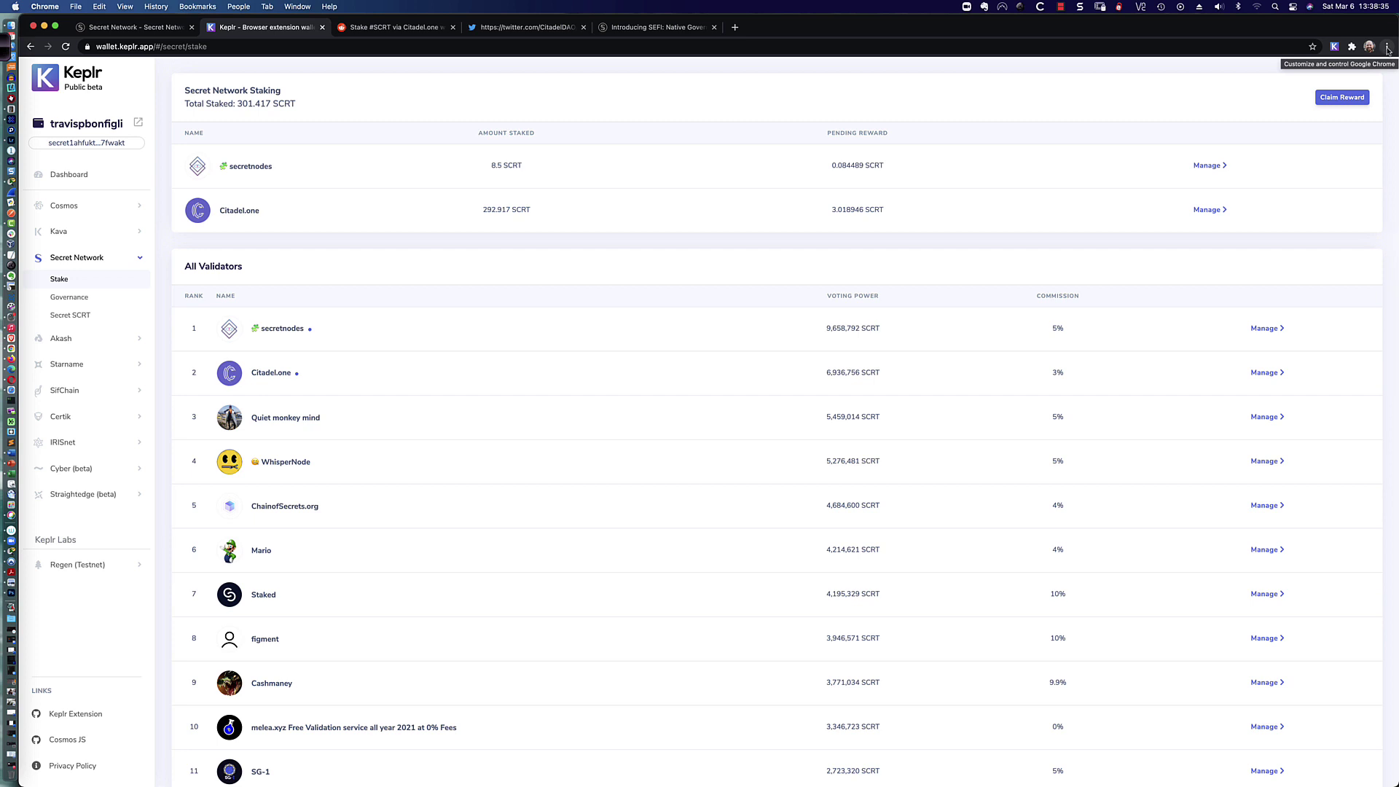
Open Chrome's Extensions page, confirm Keplr's details show version 0.8.0, and return to the list
click(1388, 48)
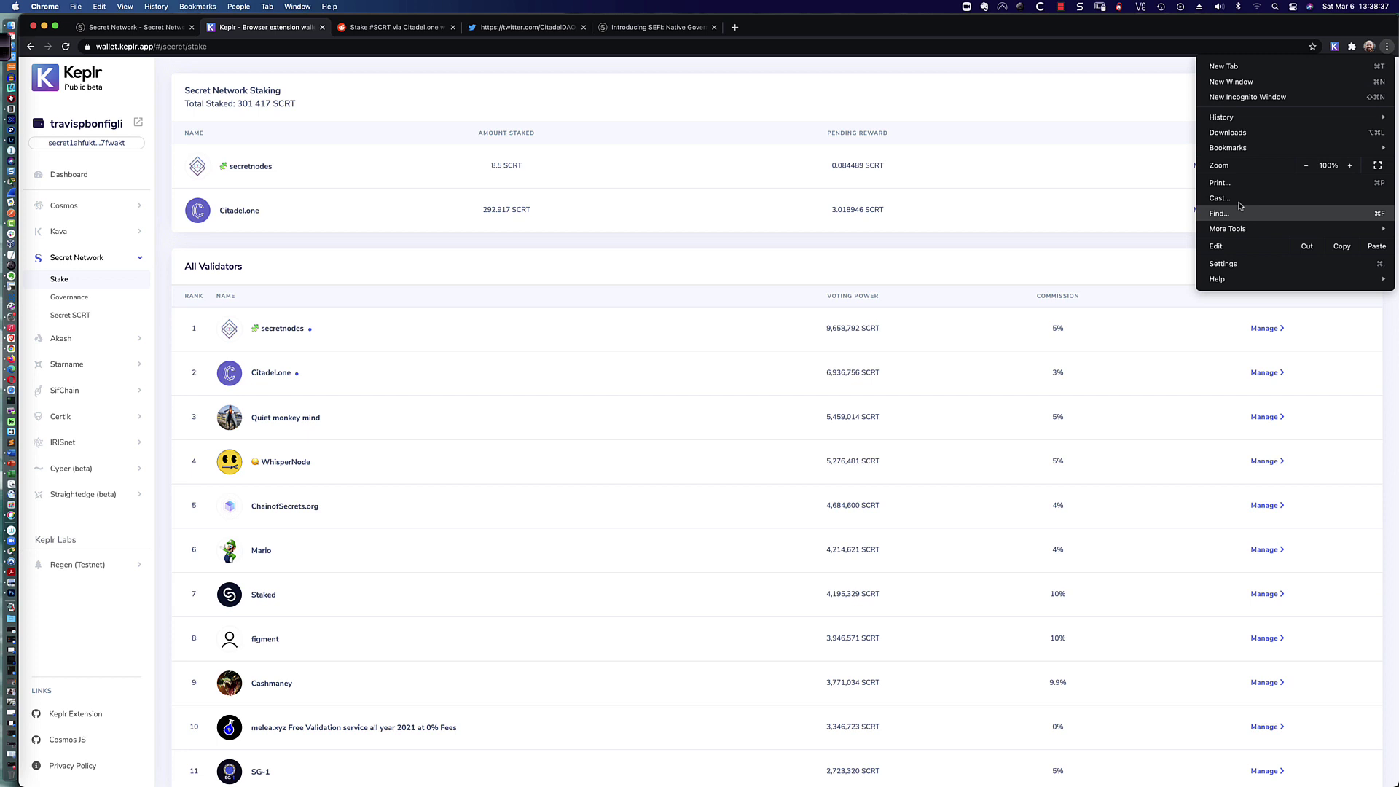
mouse_move(1231, 231)
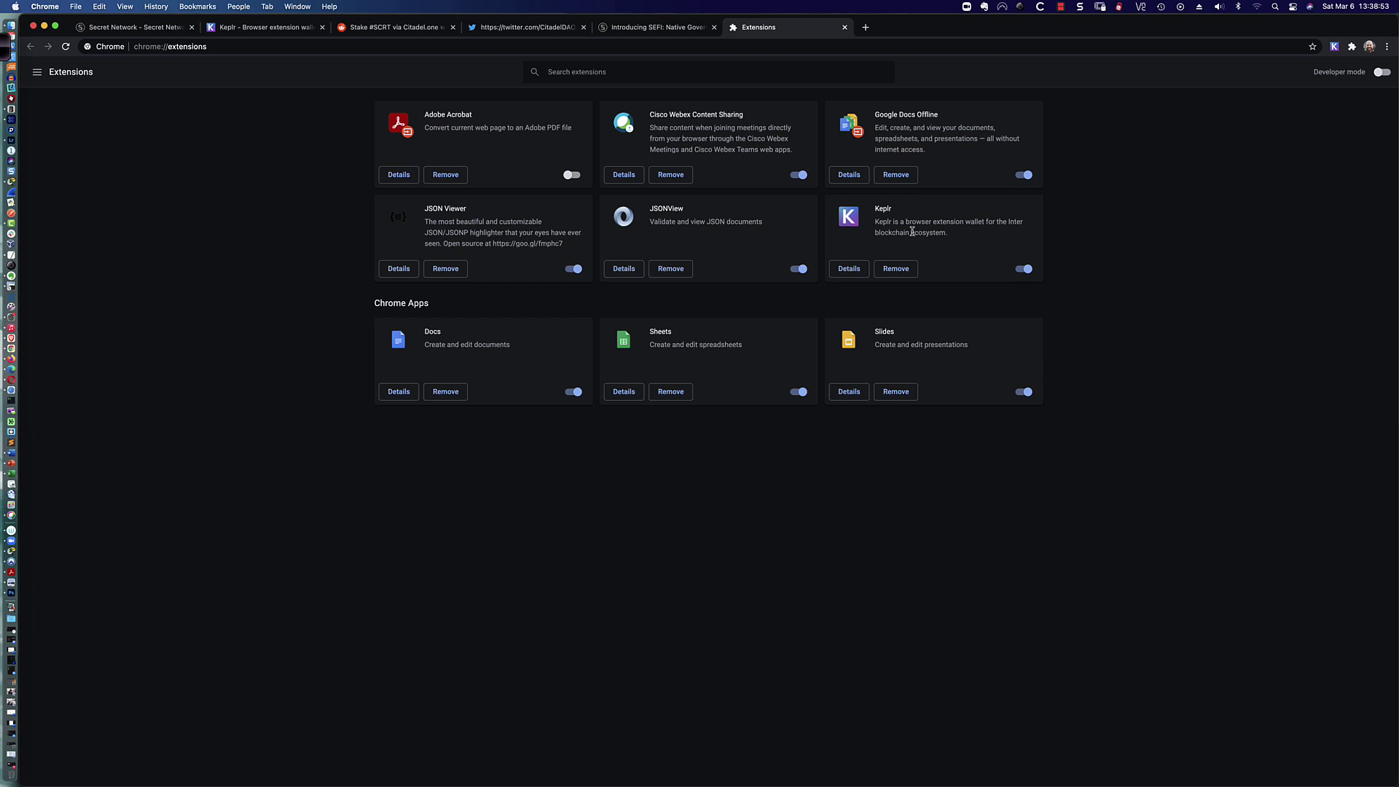
click(848, 270)
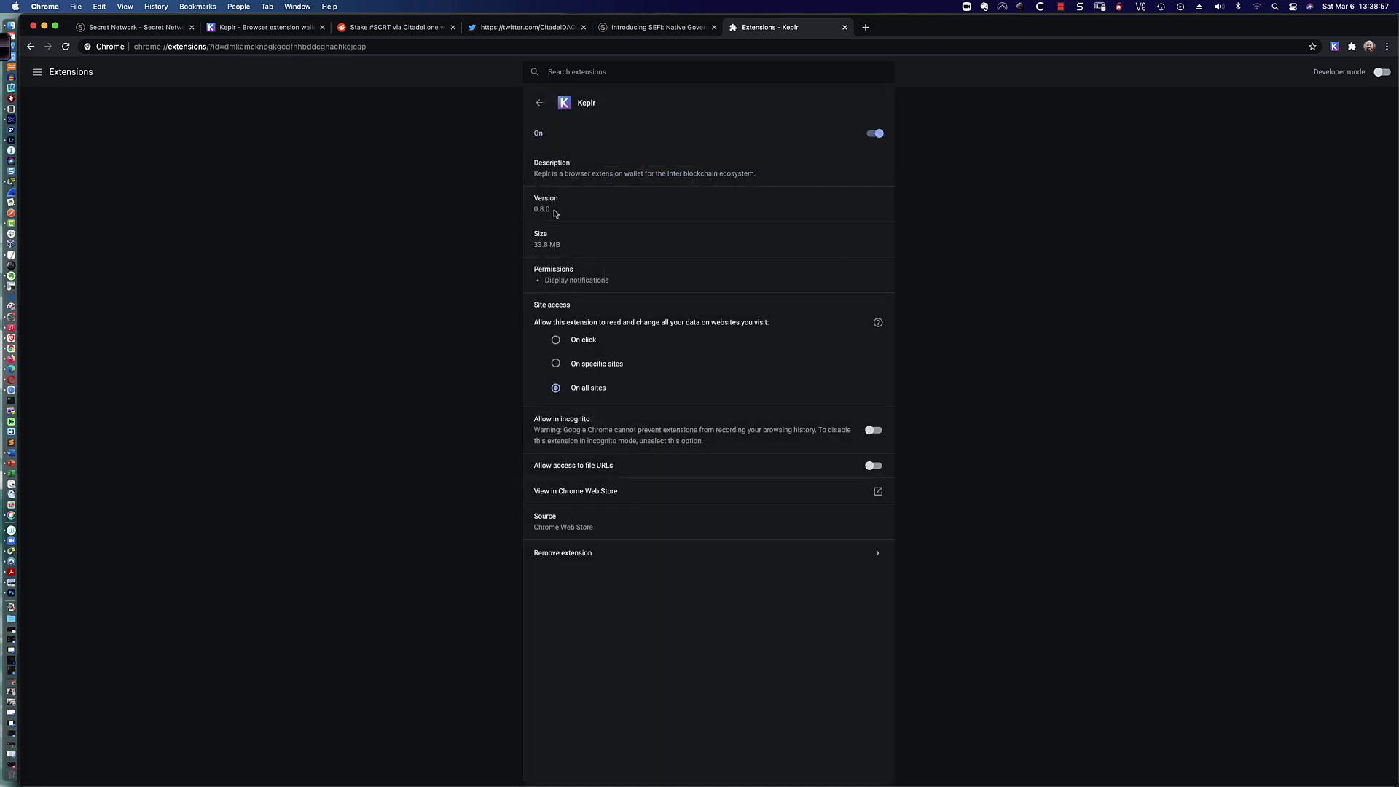
drag(554, 212, 532, 211)
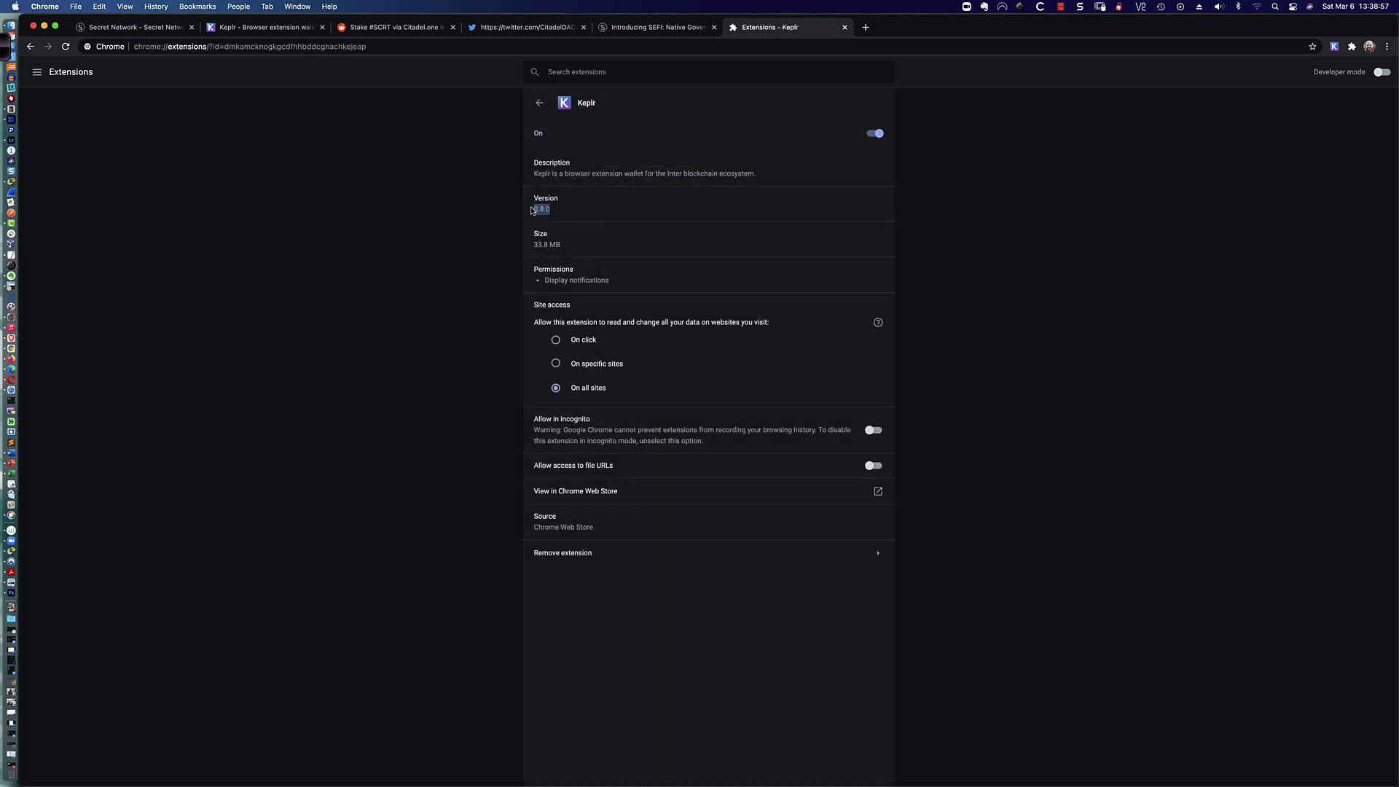
click(570, 211)
click(539, 103)
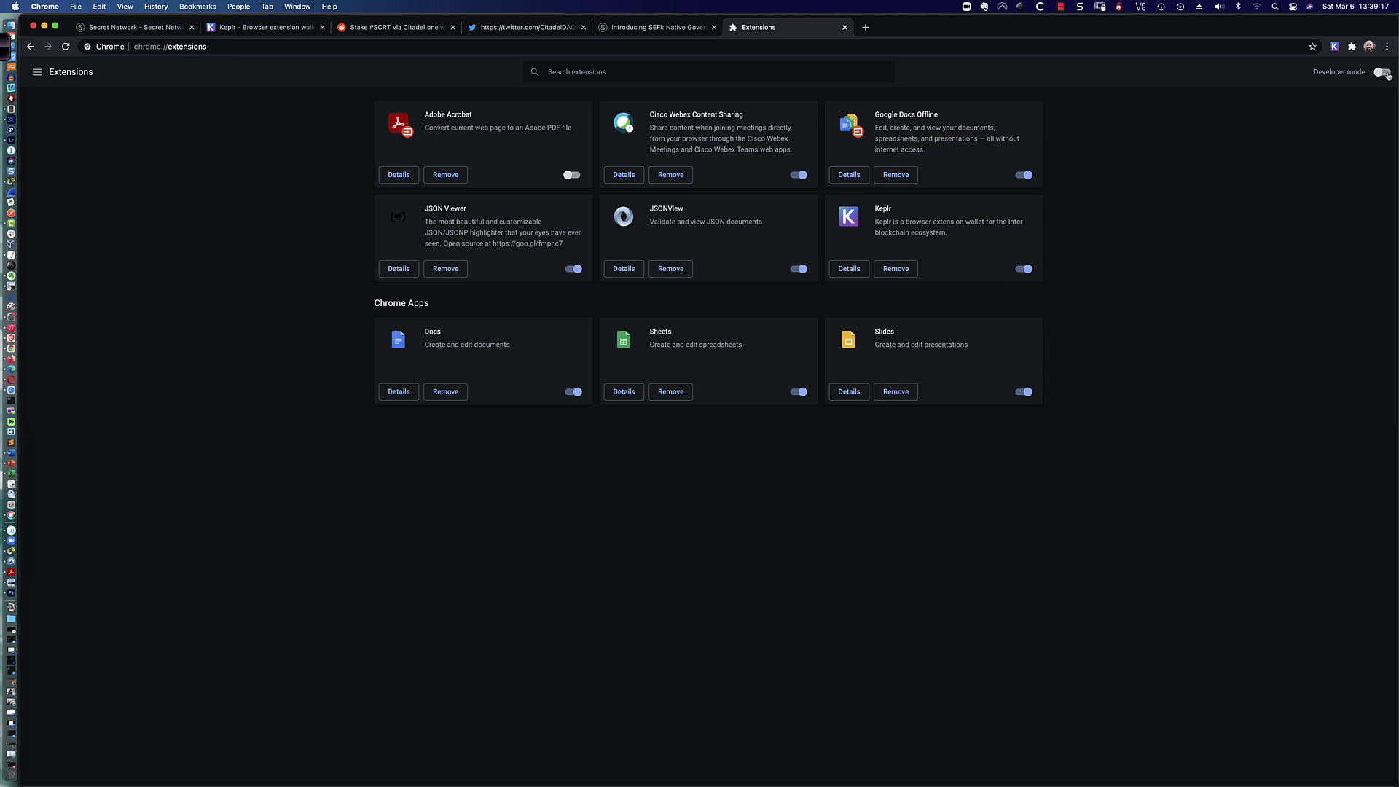
Enable Developer mode, update all extensions, and confirm Keplr still reads 0.8.0
click(1383, 73)
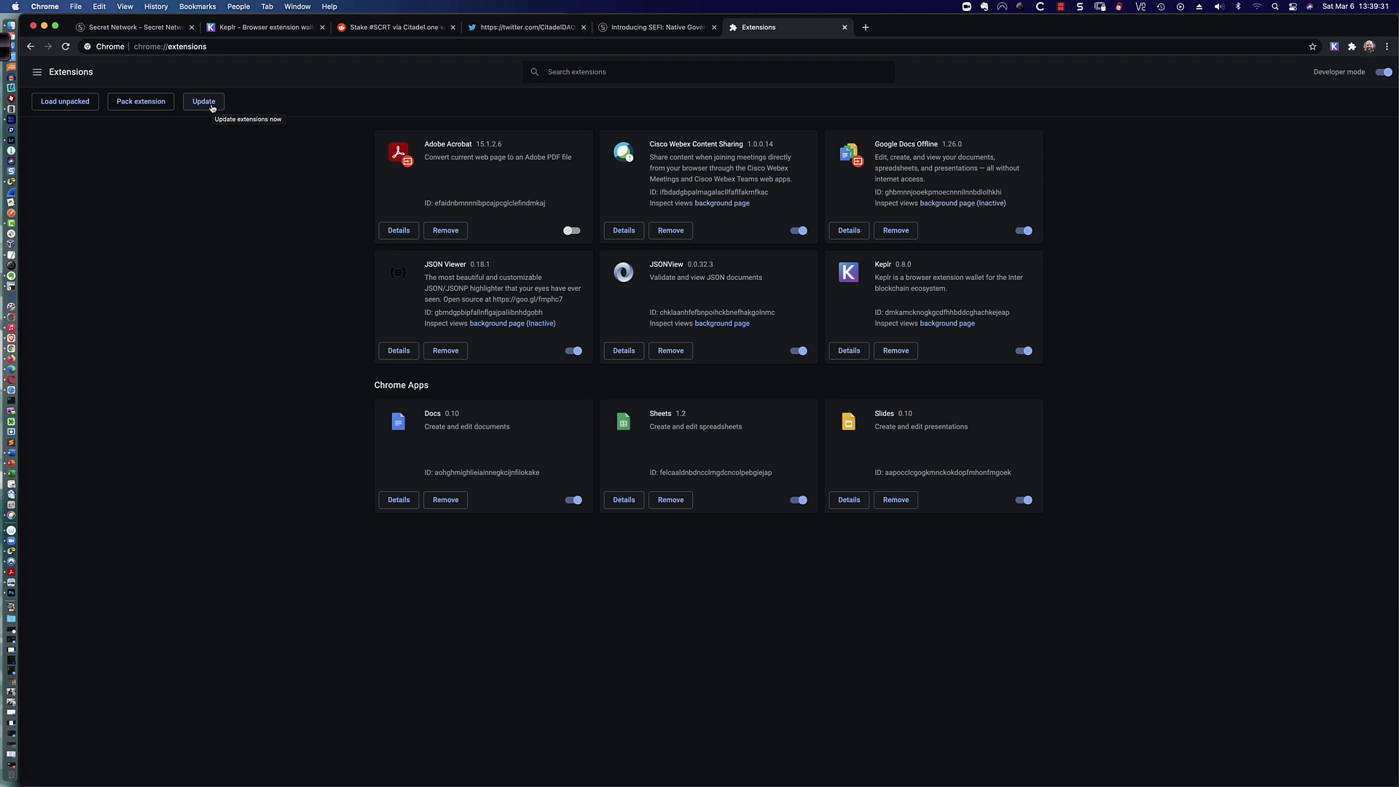
click(212, 107)
drag(918, 267, 883, 265)
click(892, 265)
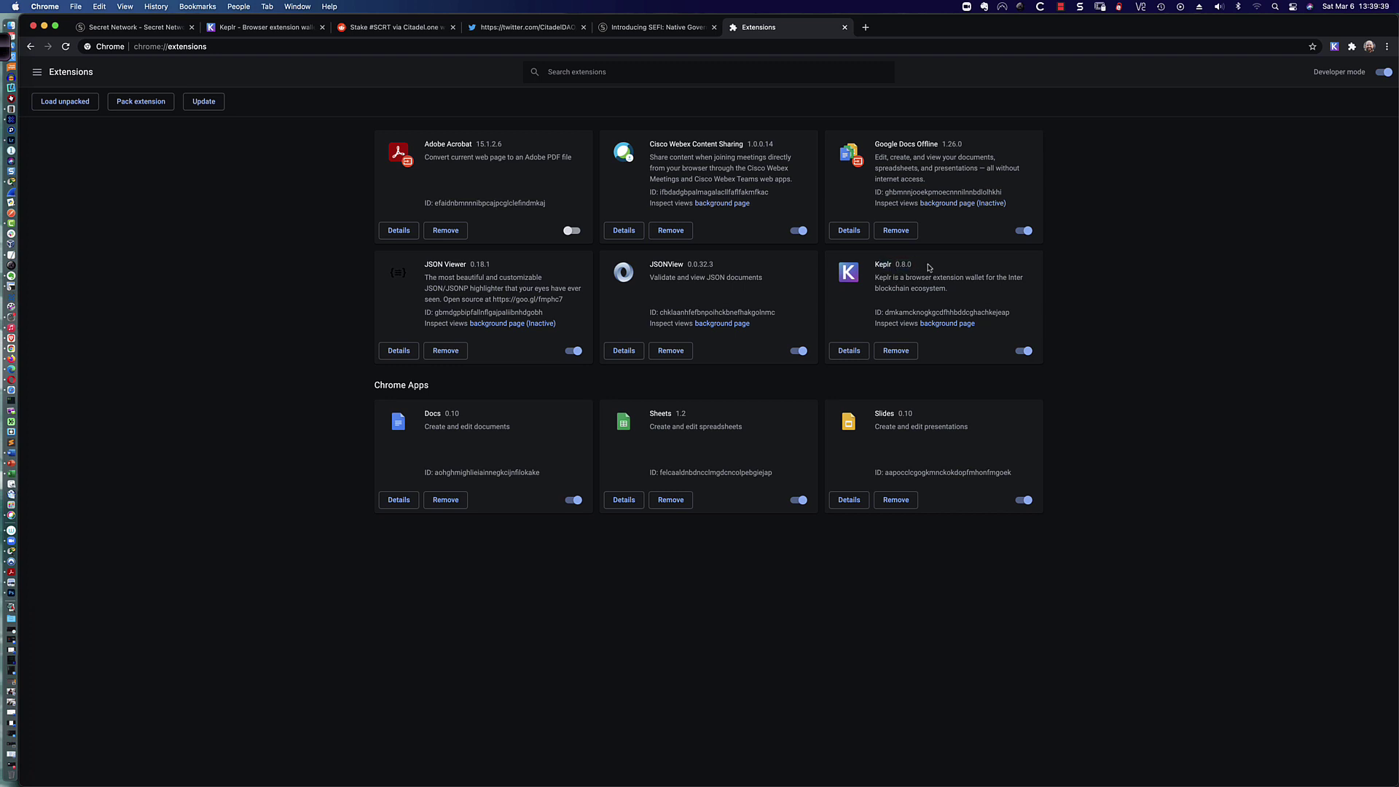
Close the Extensions tab and open Keplr's popup showing $1,655 and 3.103770 SCRT pending reward
click(845, 27)
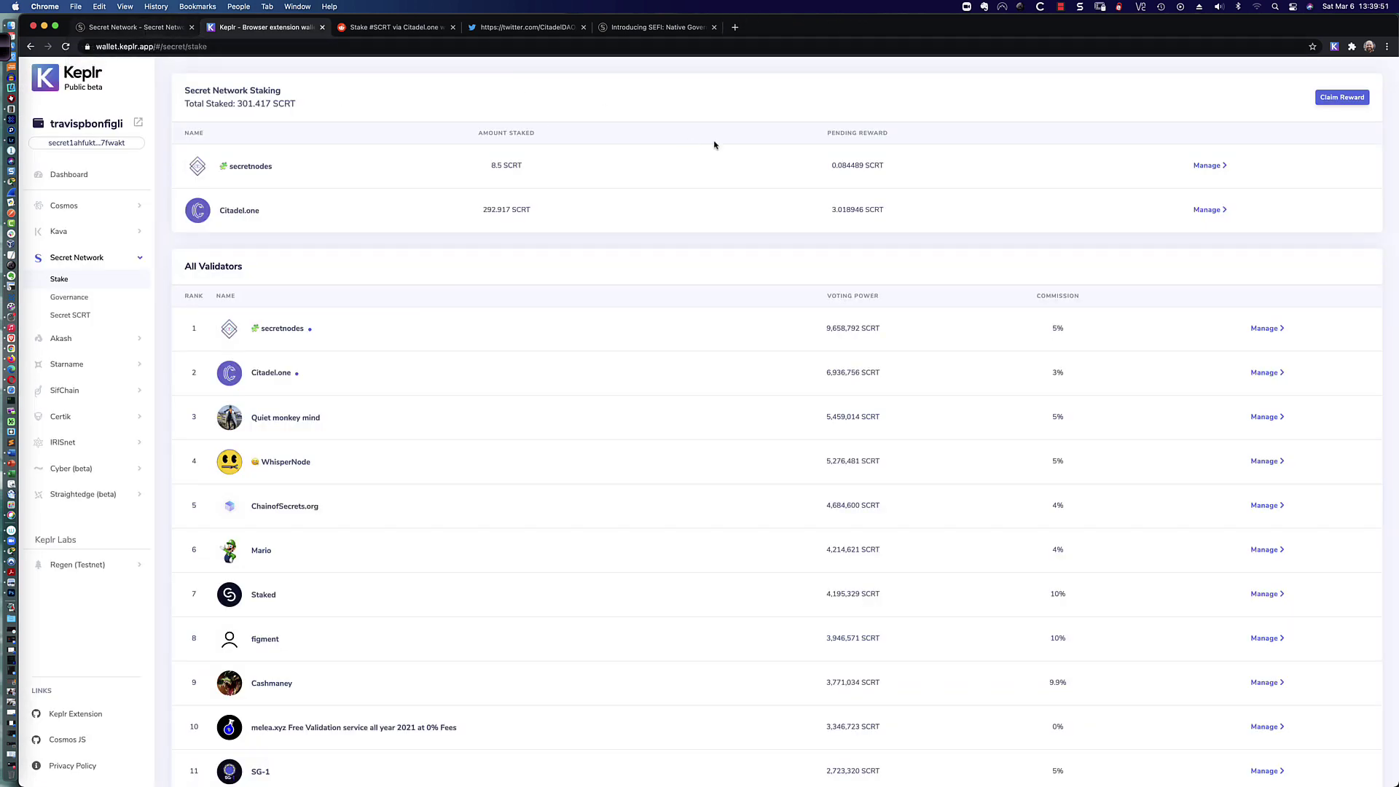
click(1335, 47)
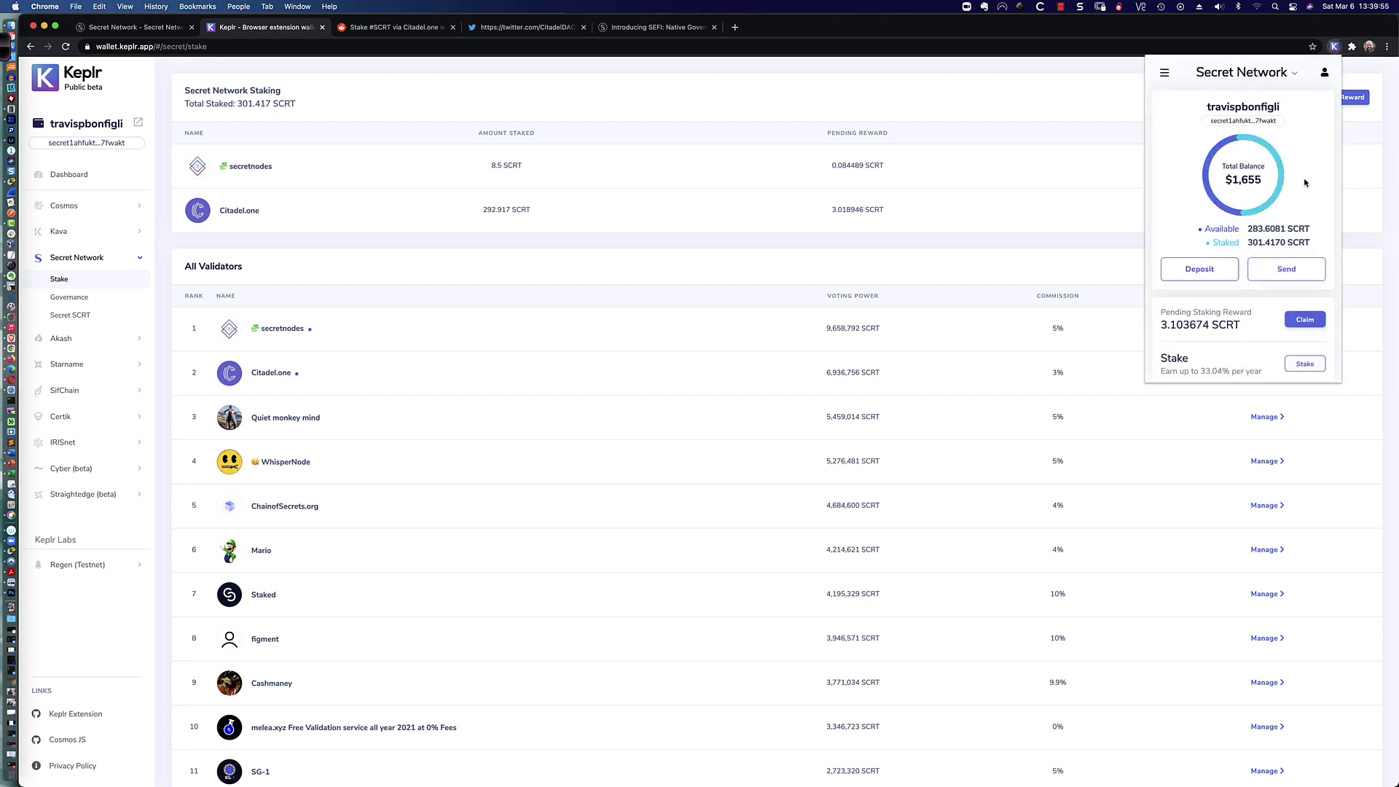
click(1000, 136)
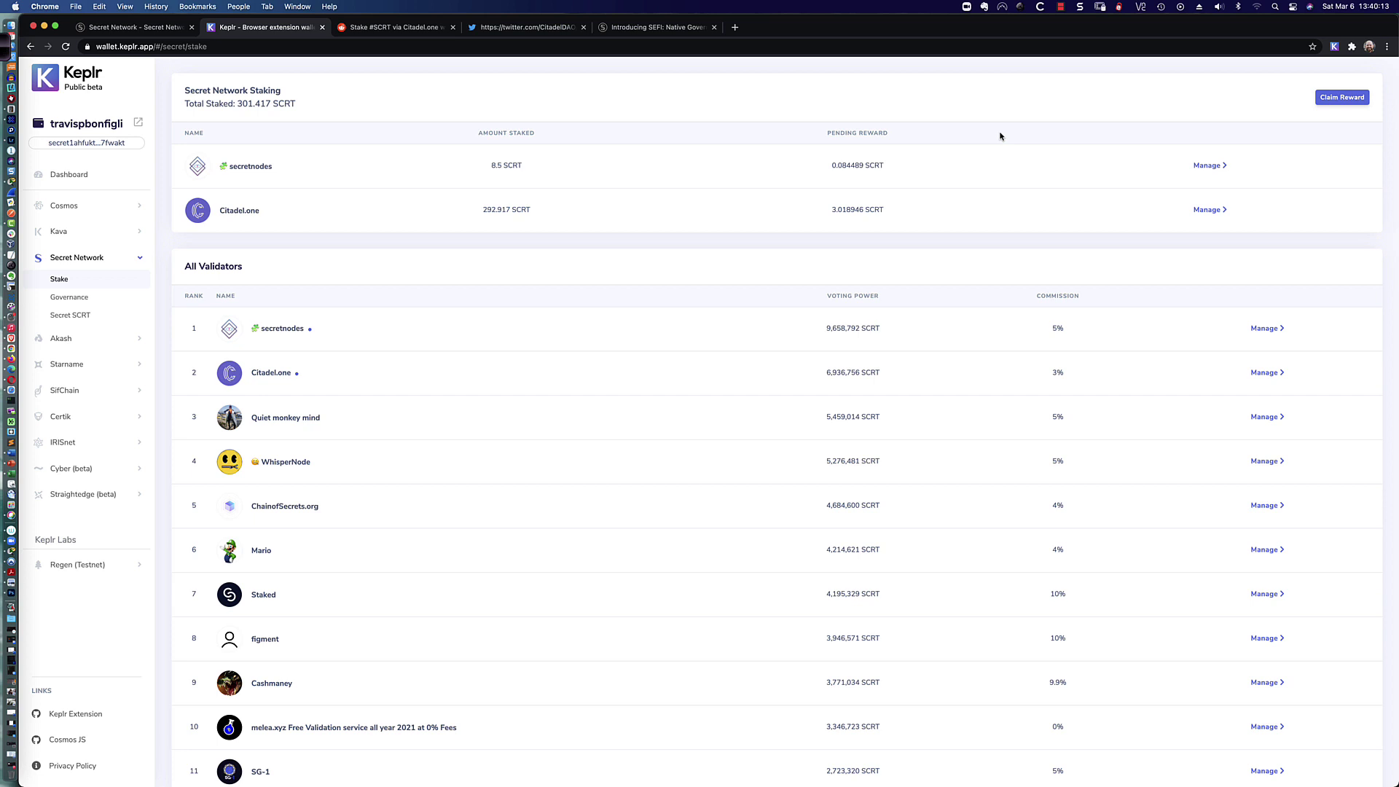
scroll(1027, 163, down, 1)
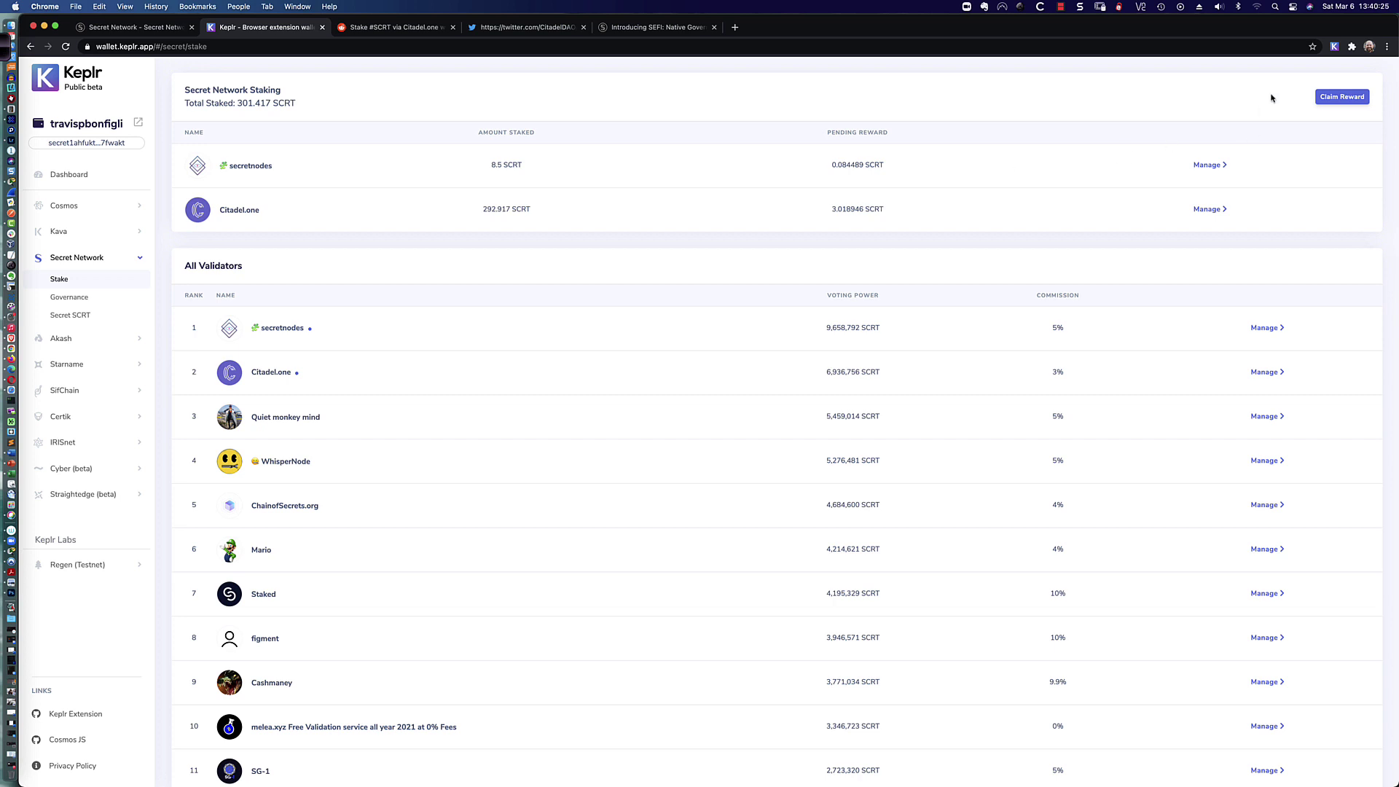
click(1335, 48)
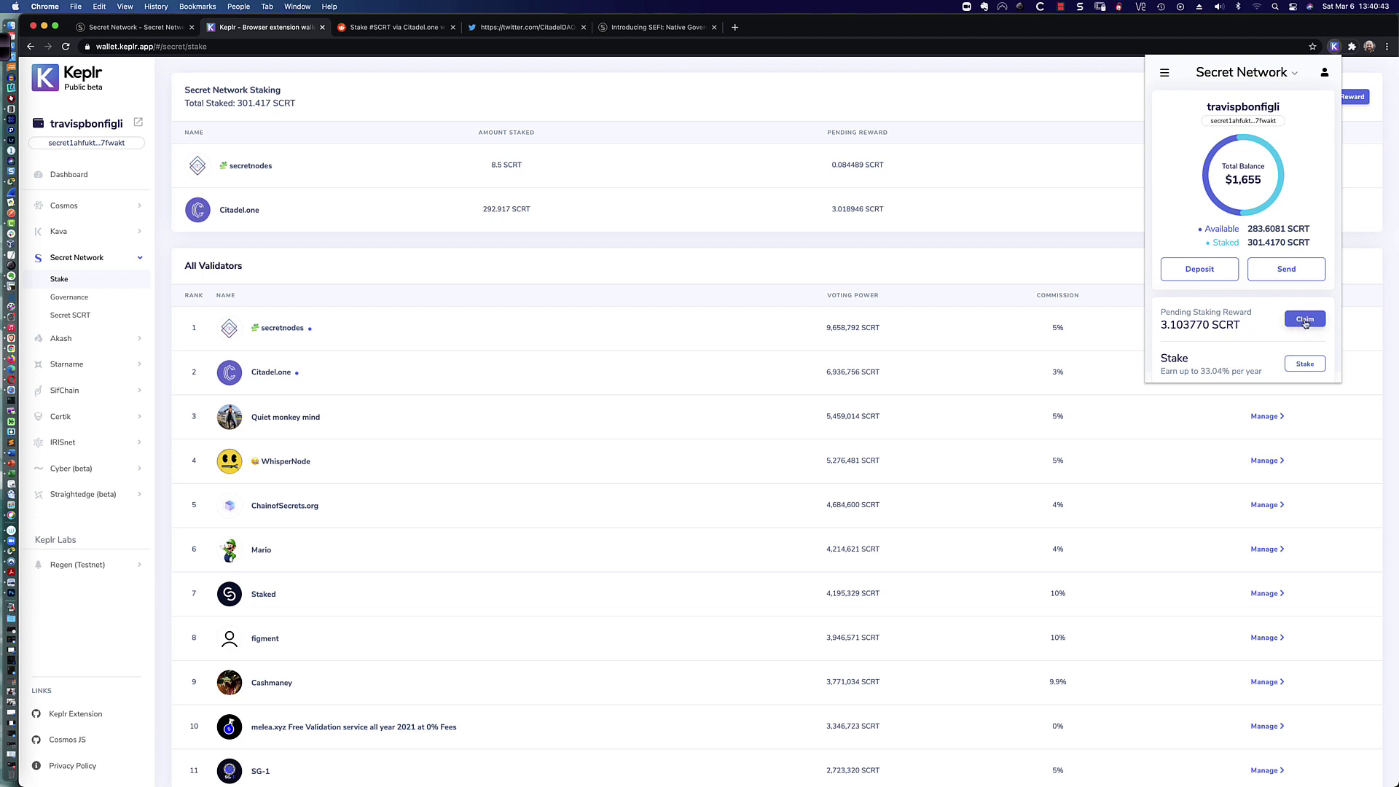
Claim staking rewards from both validators with the Low fee of 0.028 SCRT
click(1305, 320)
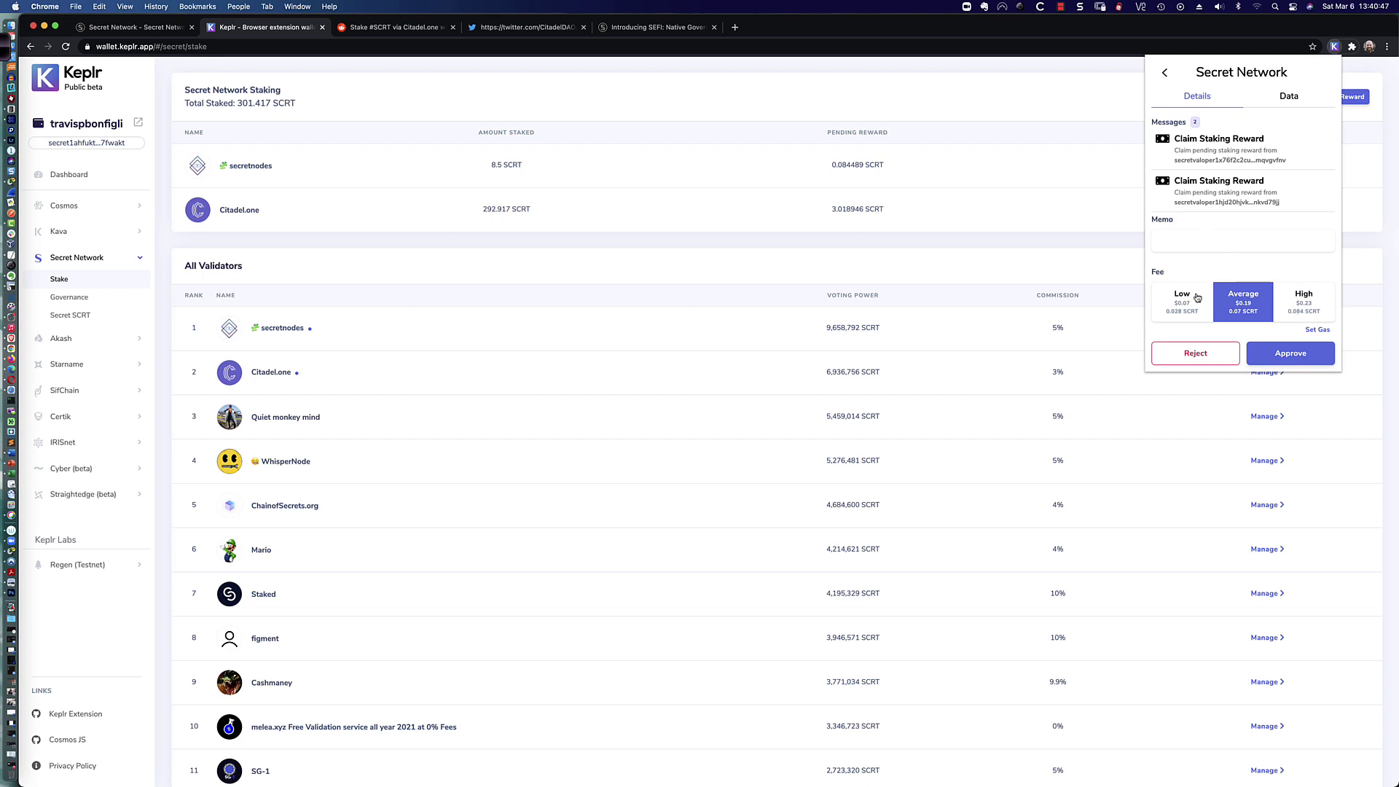
click(1177, 317)
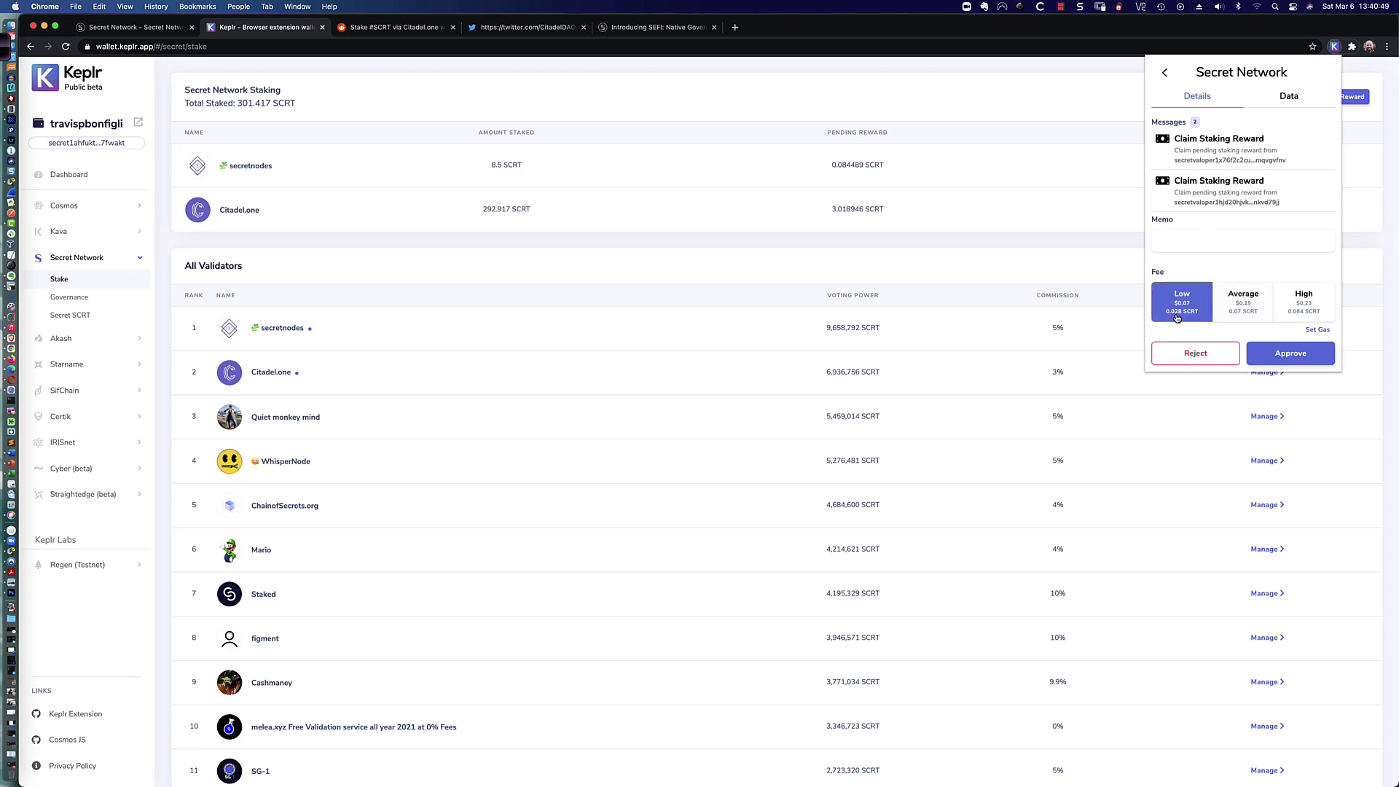
Approve the Secret Network transaction claiming the staking rewards
click(1293, 356)
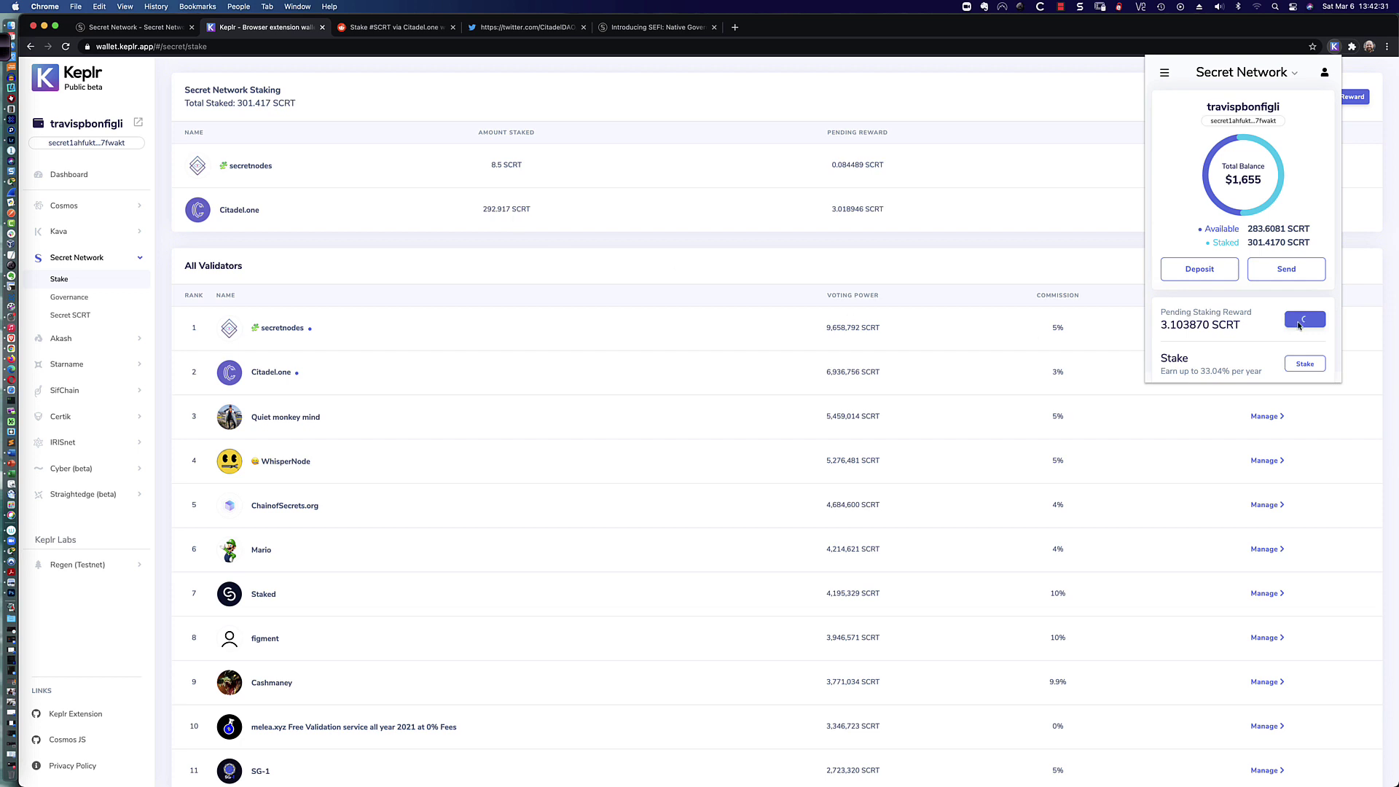
Reload the staking page and check that the Available balance now reads 286.6842 SCRT
click(1369, 235)
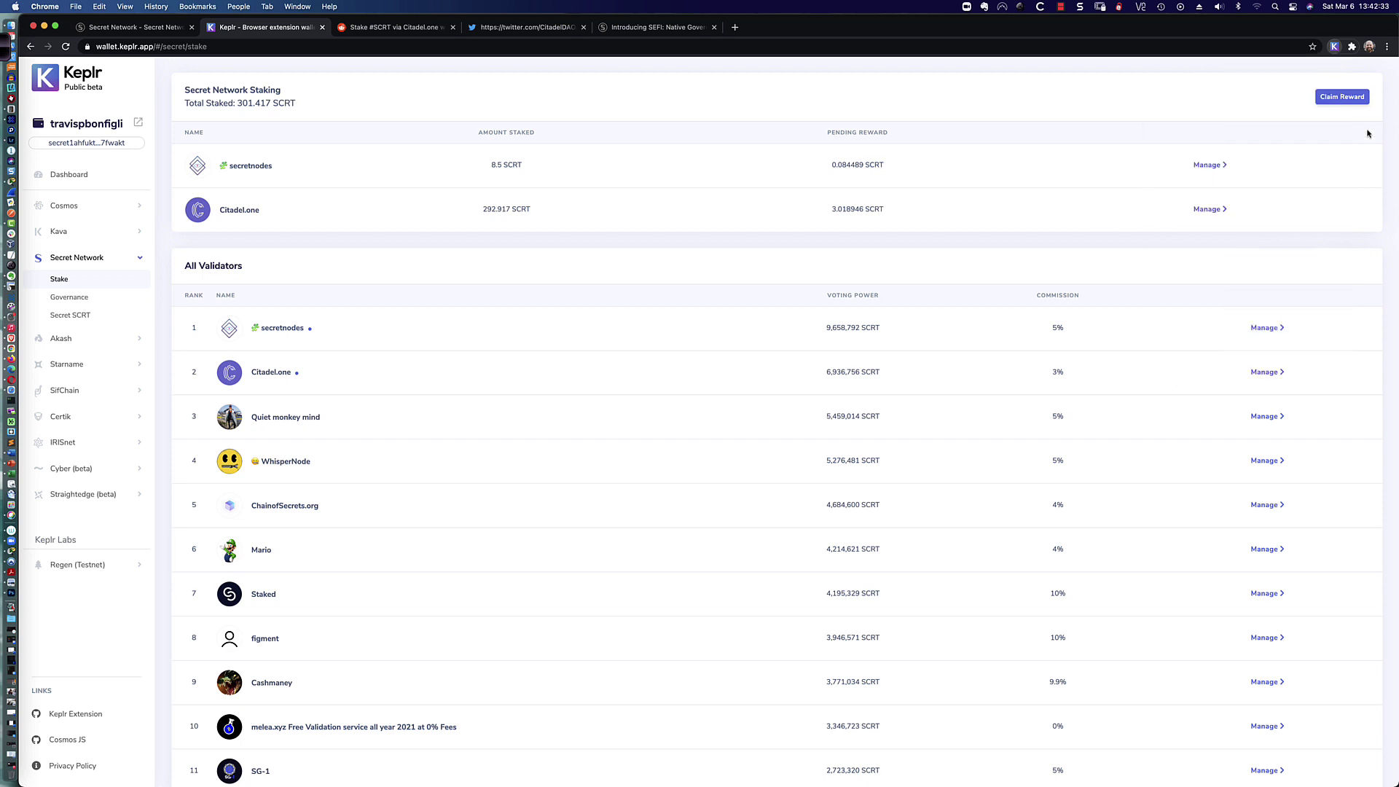
click(68, 47)
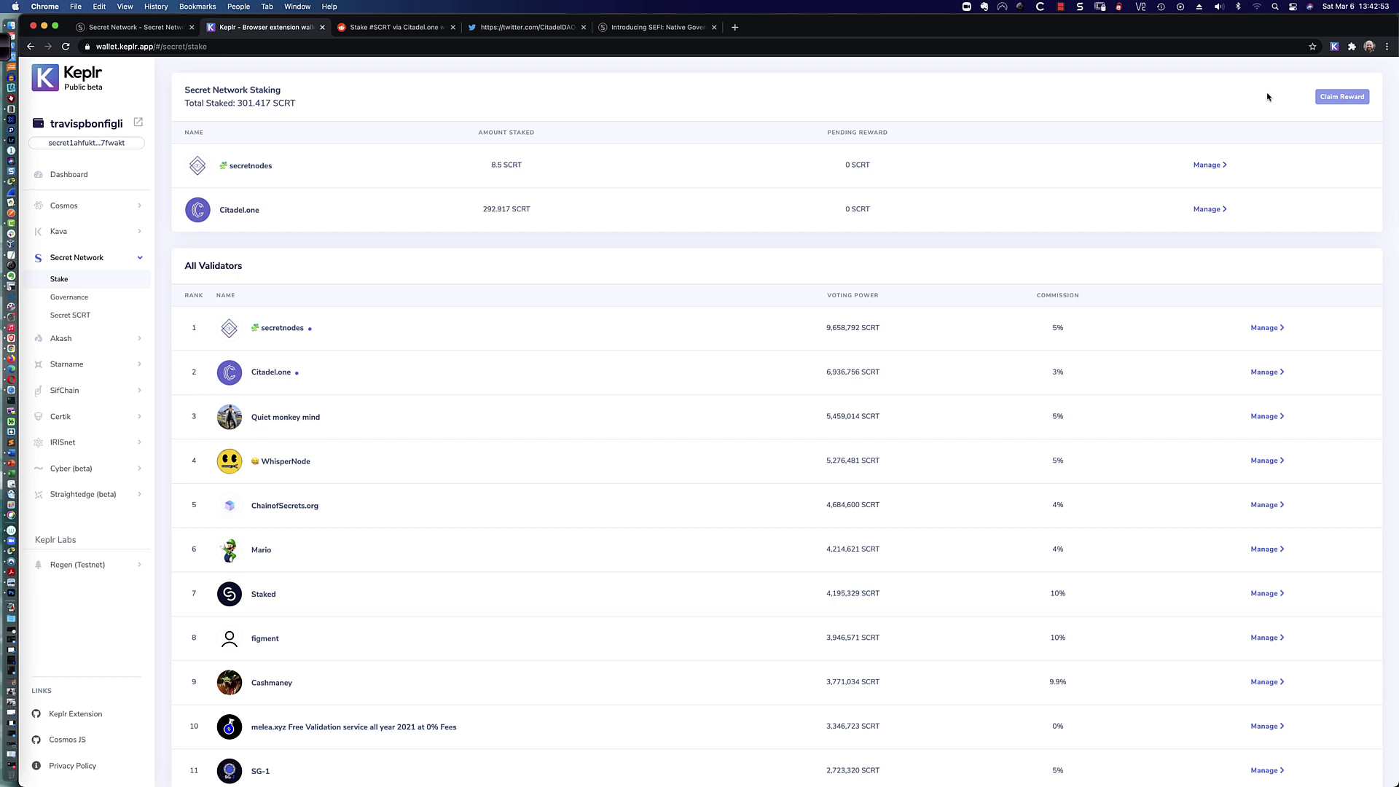
click(1334, 48)
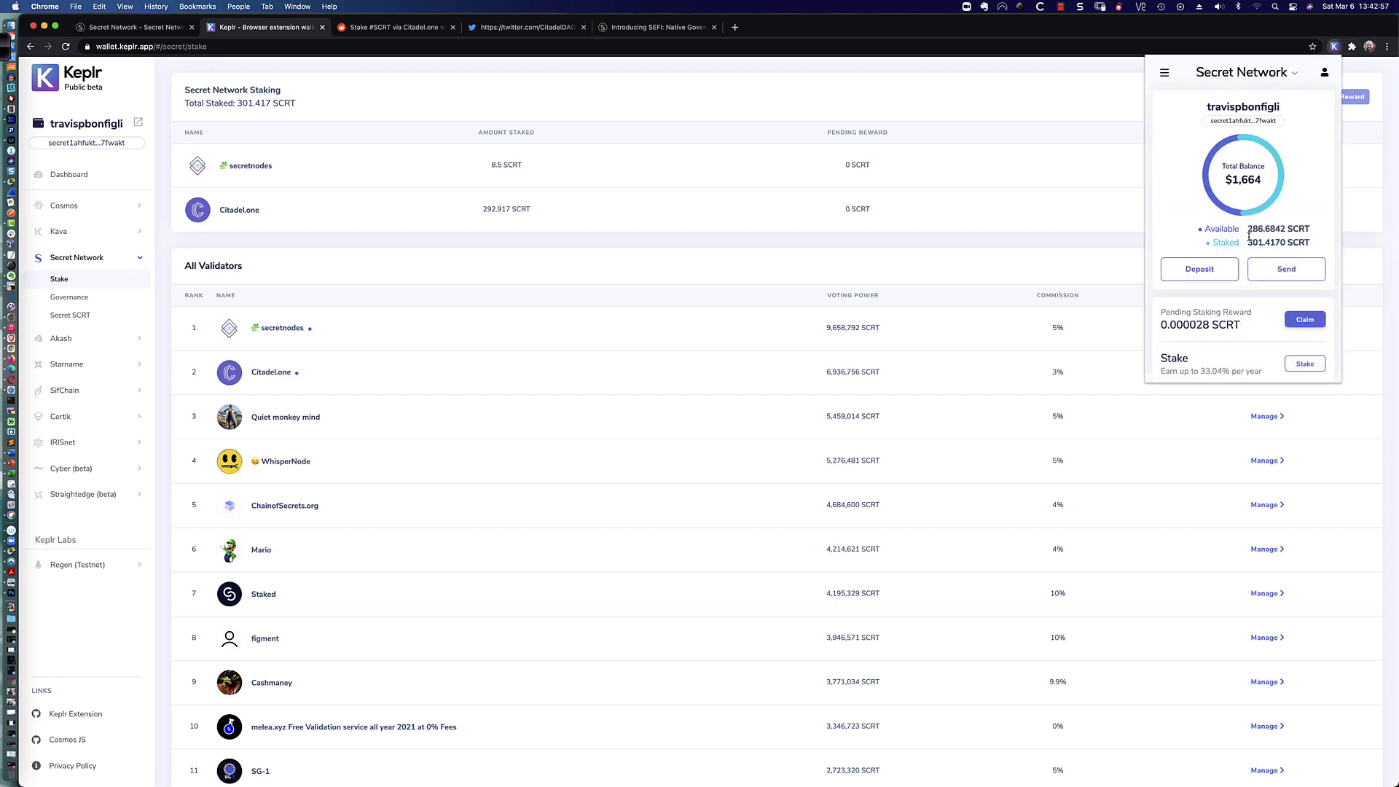
drag(1247, 228, 1309, 231)
click(1314, 207)
Show Citadel.one's validator details, with 3% commission and the 292.917 SCRT delegation
click(1305, 363)
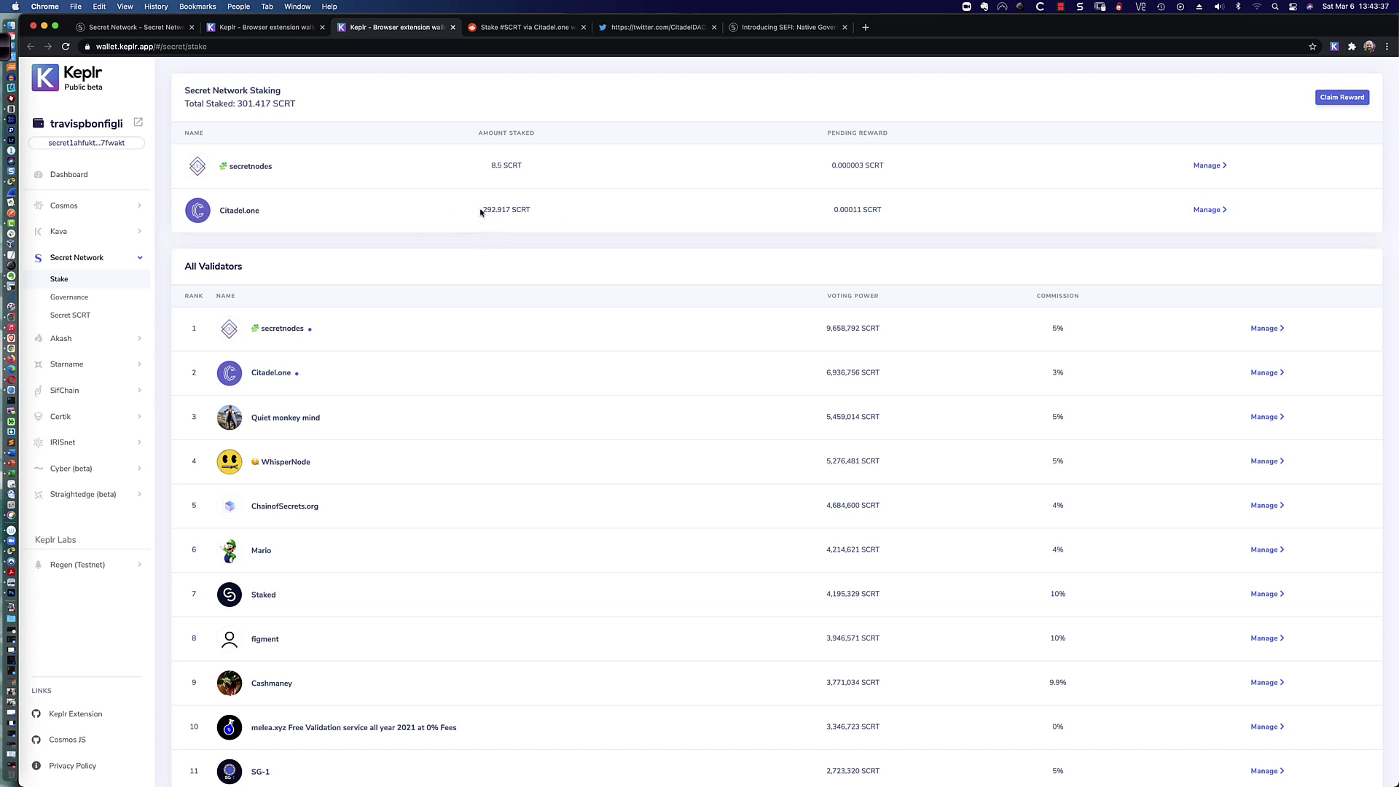
click(1214, 212)
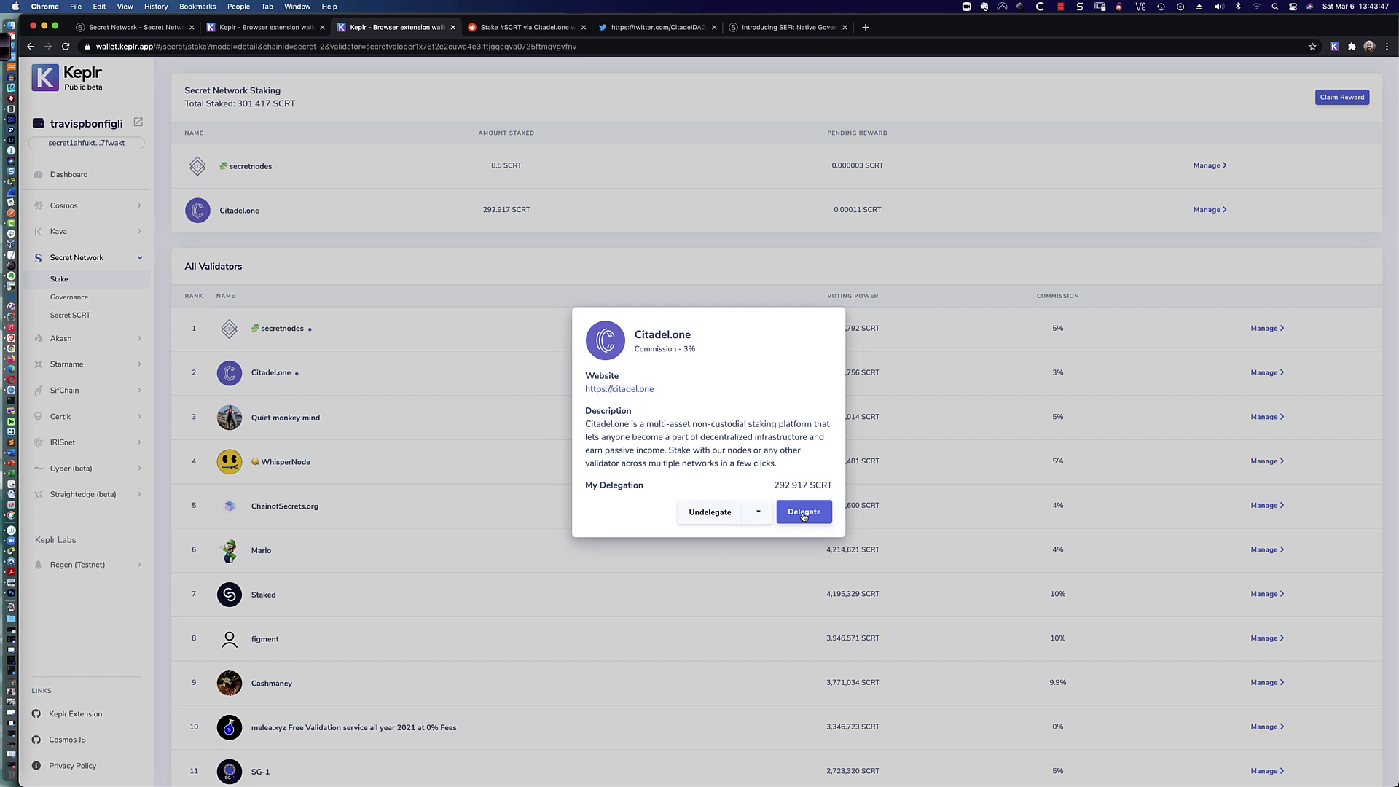
Enter 286.500000 SCRT as the additional amount to delegate to Citadel.one
click(804, 514)
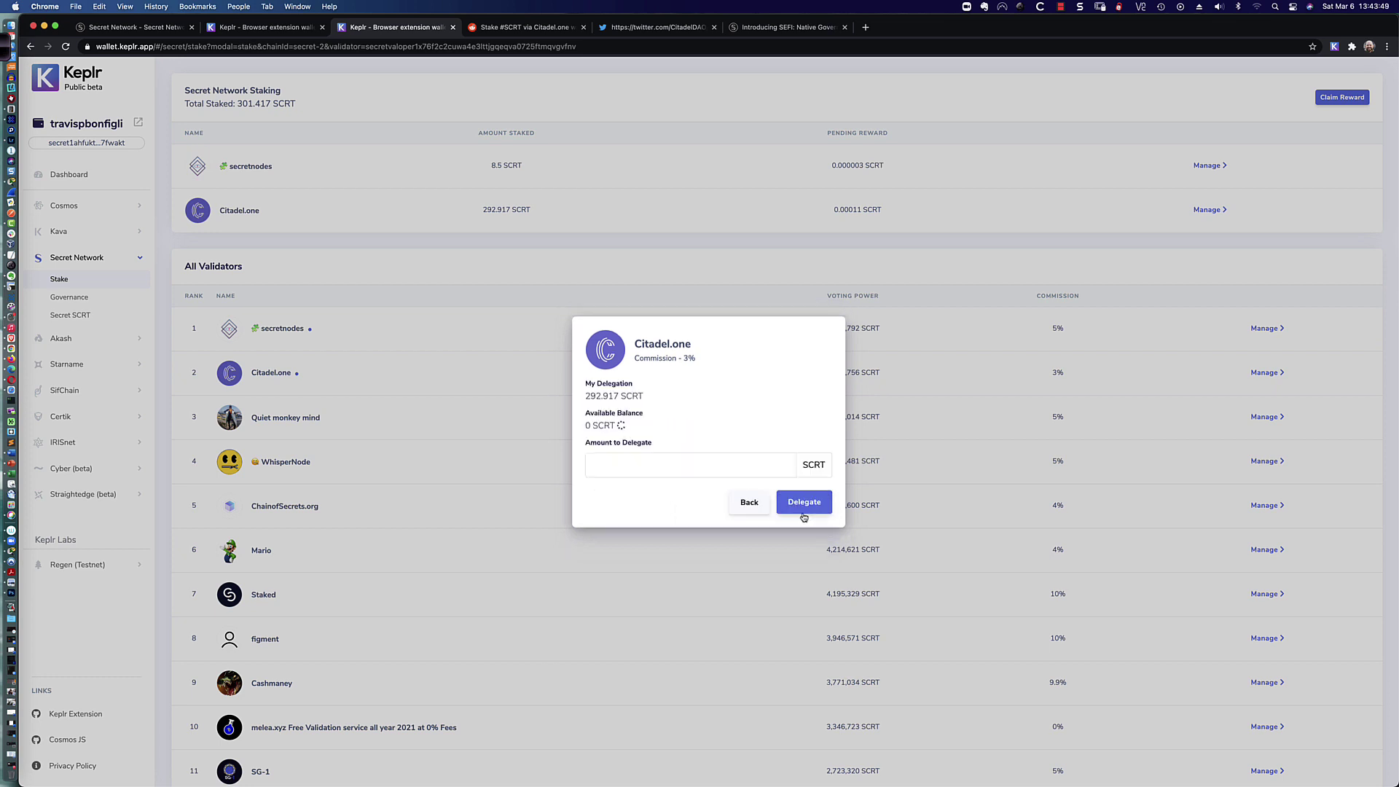
click(607, 462)
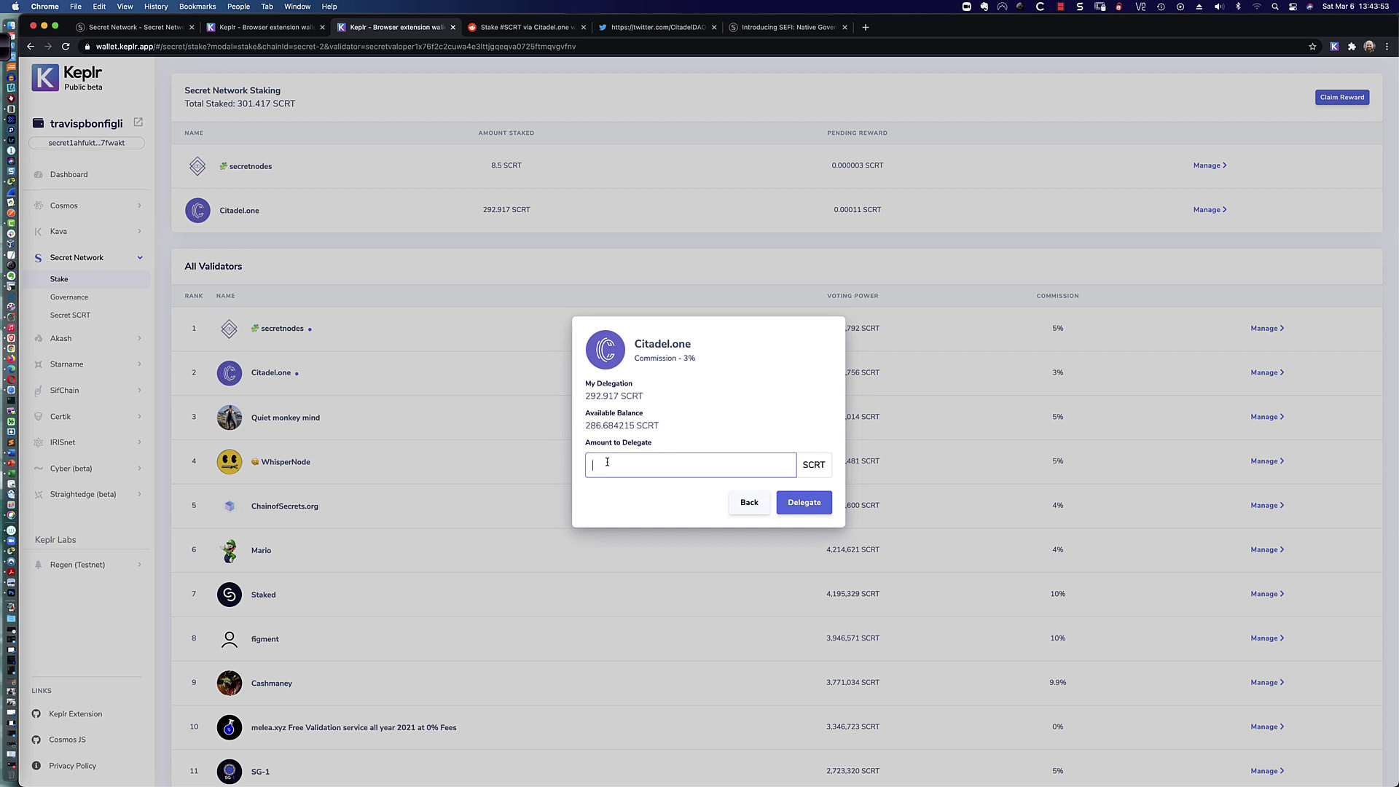
text(286.500000)
Submit and approve the 286.5 SCRT delegation at the Low fee, raising Citadel.one's stake to 579.417 SCRT
click(803, 504)
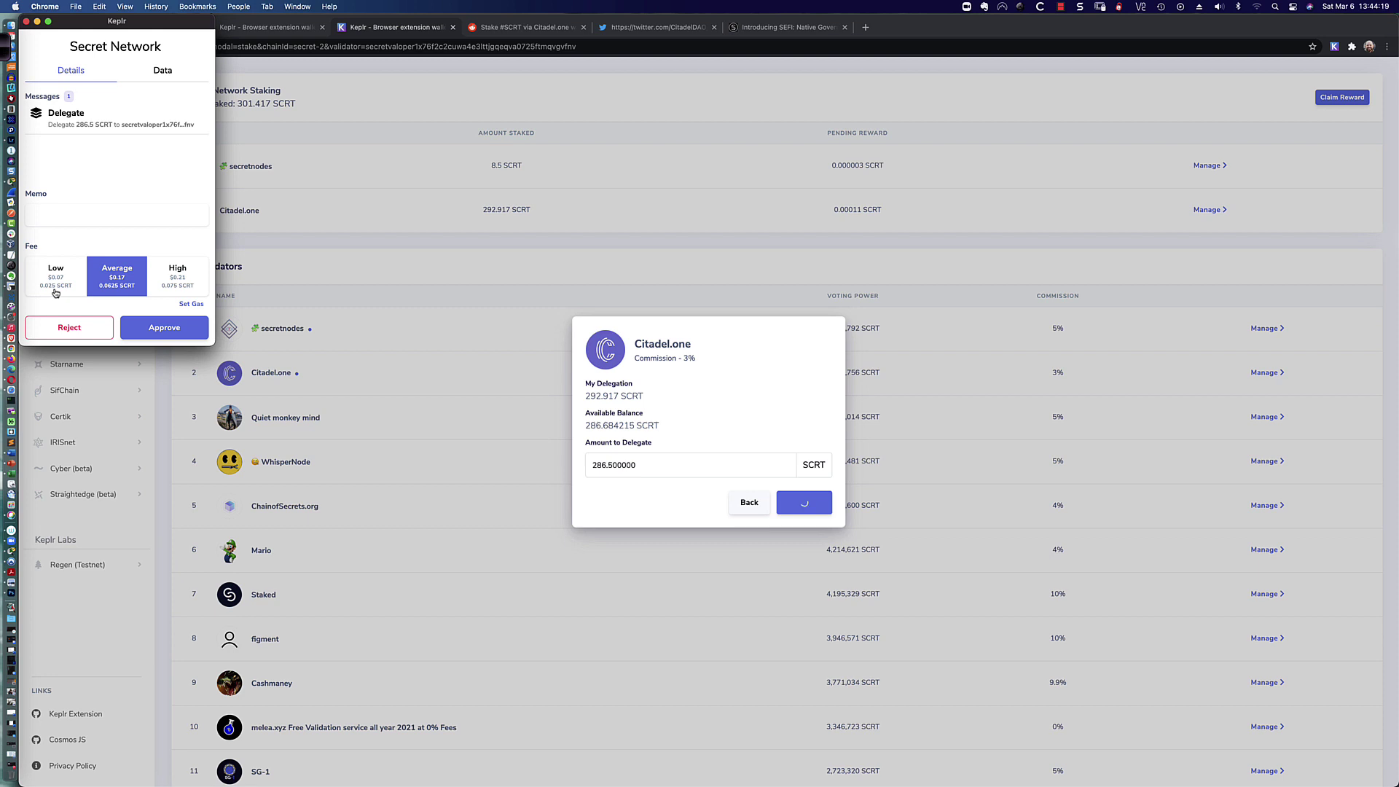
click(58, 281)
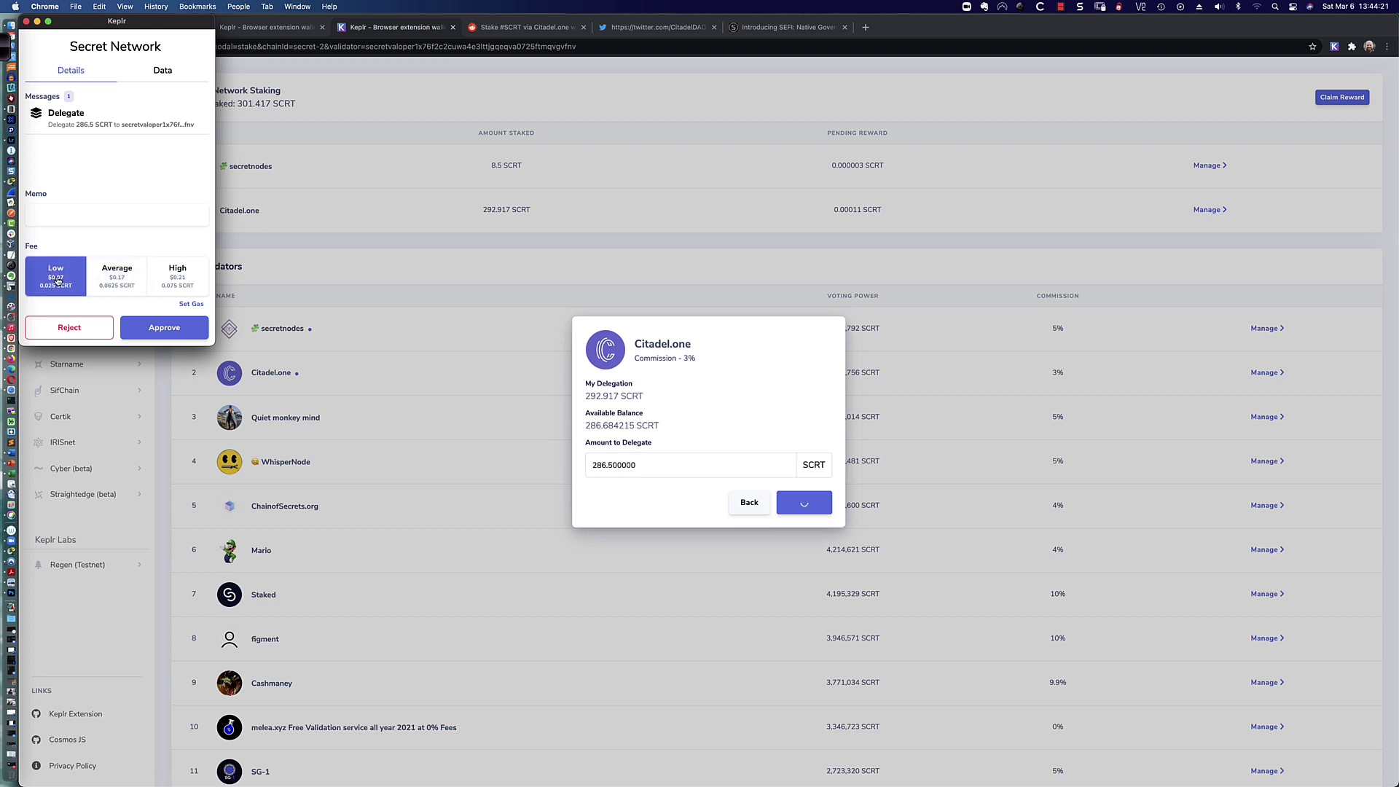
click(169, 329)
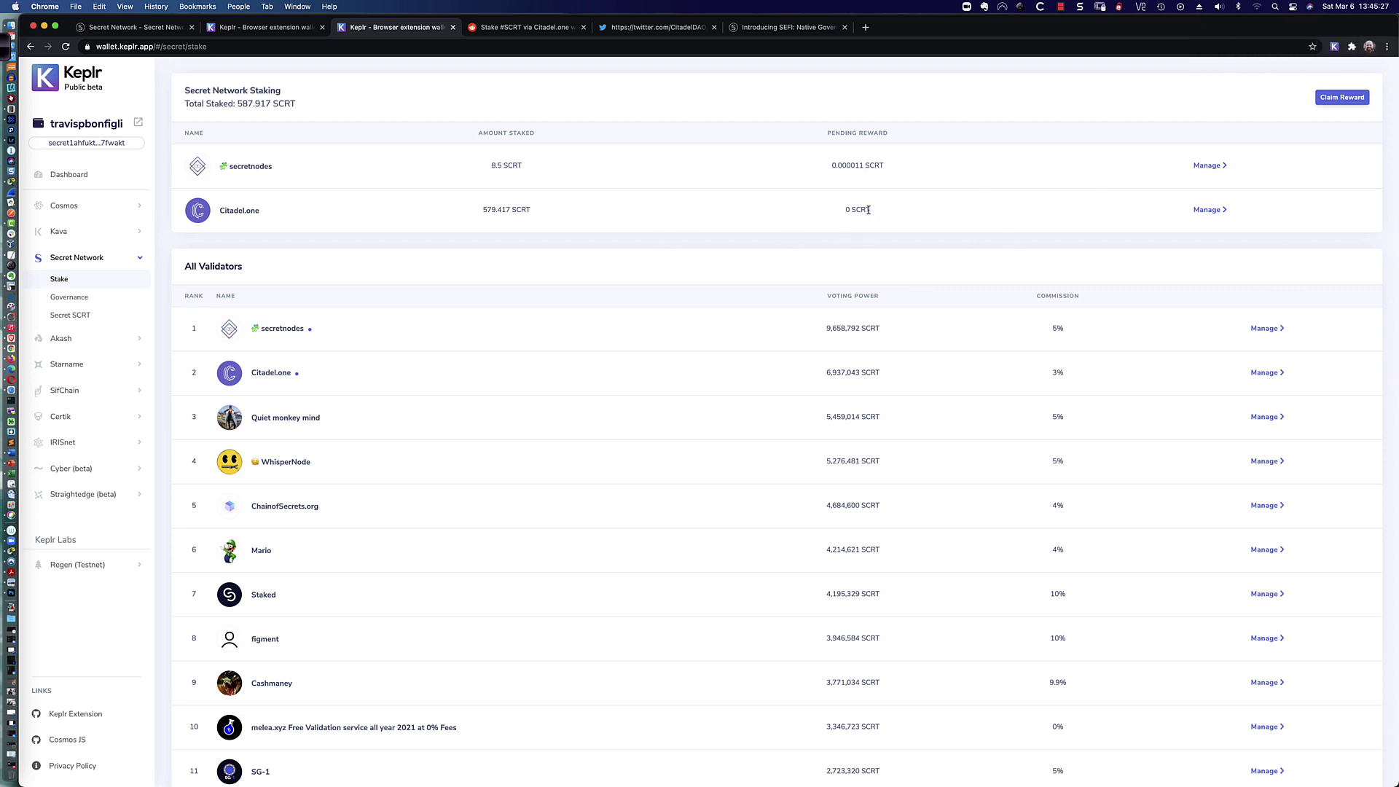
drag(872, 210, 843, 213)
click(887, 167)
drag(843, 210, 883, 212)
click(875, 214)
Open the Secret Network staking page in a new tab from the Keplr wallet popup
click(1335, 48)
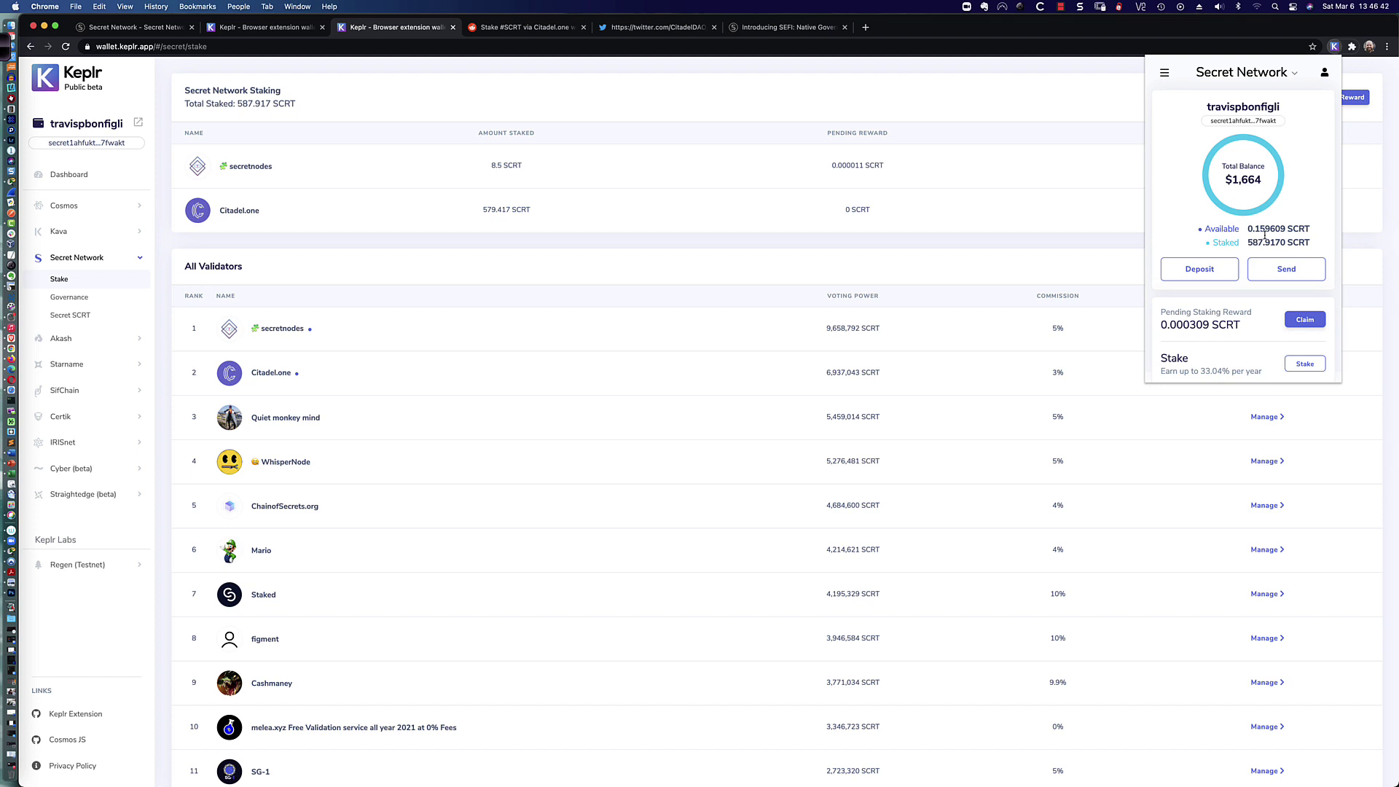
click(1302, 363)
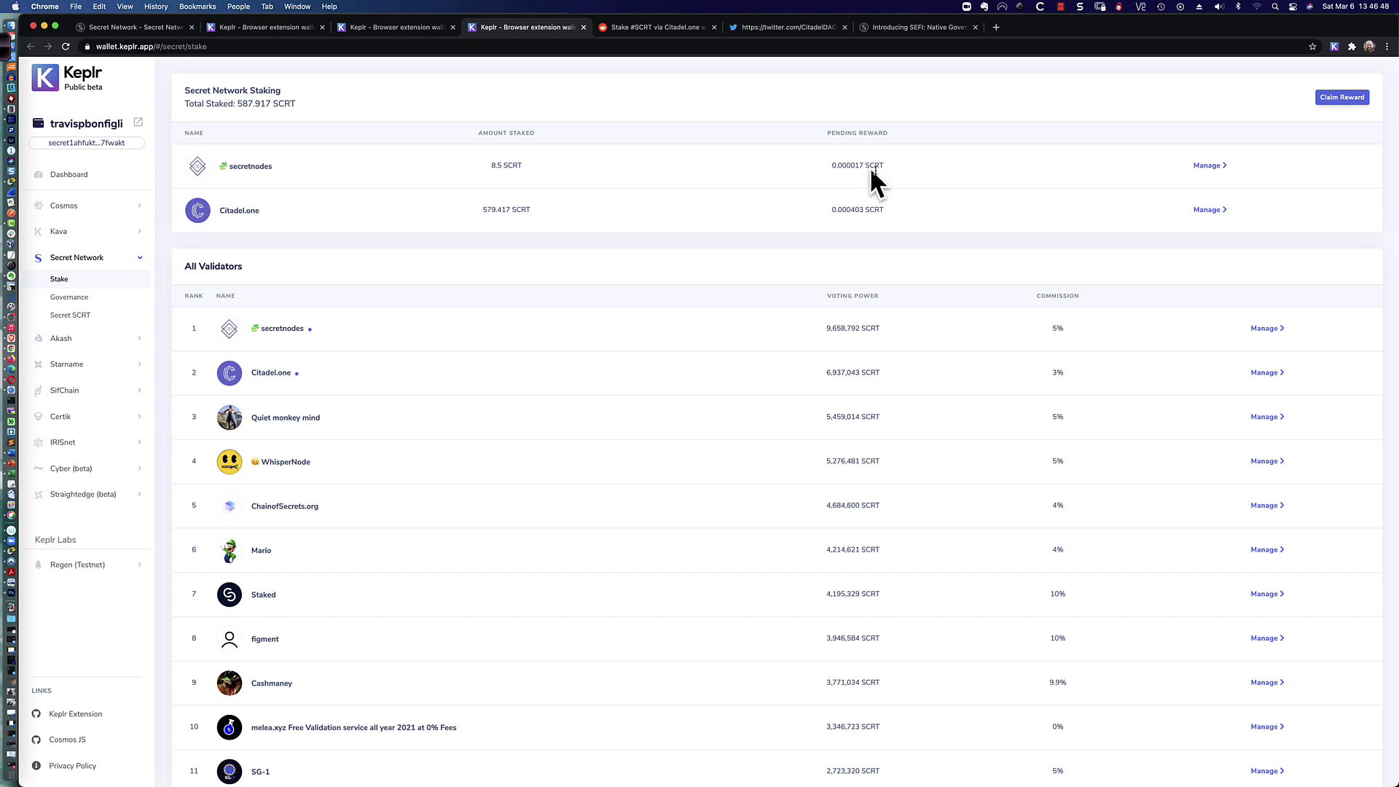
click(1203, 166)
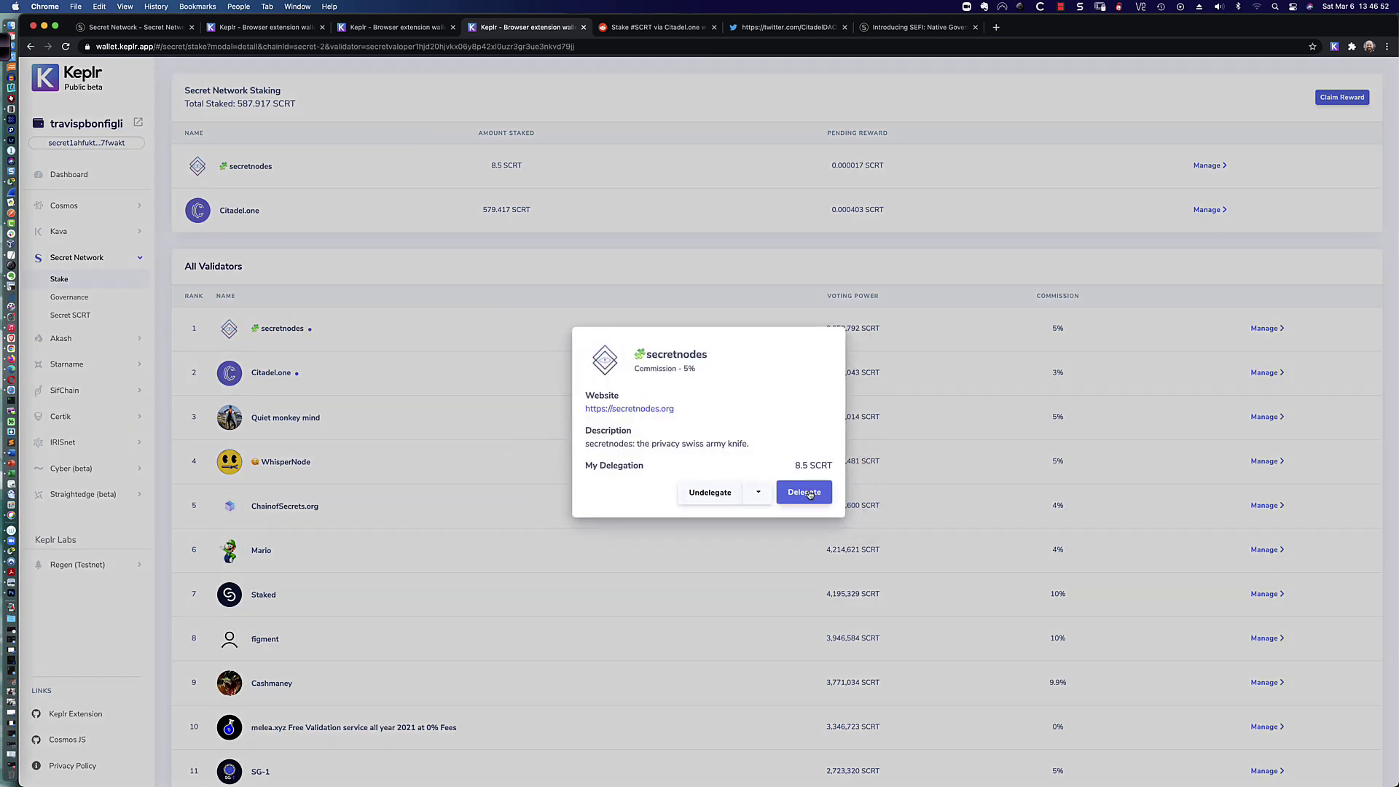
click(807, 493)
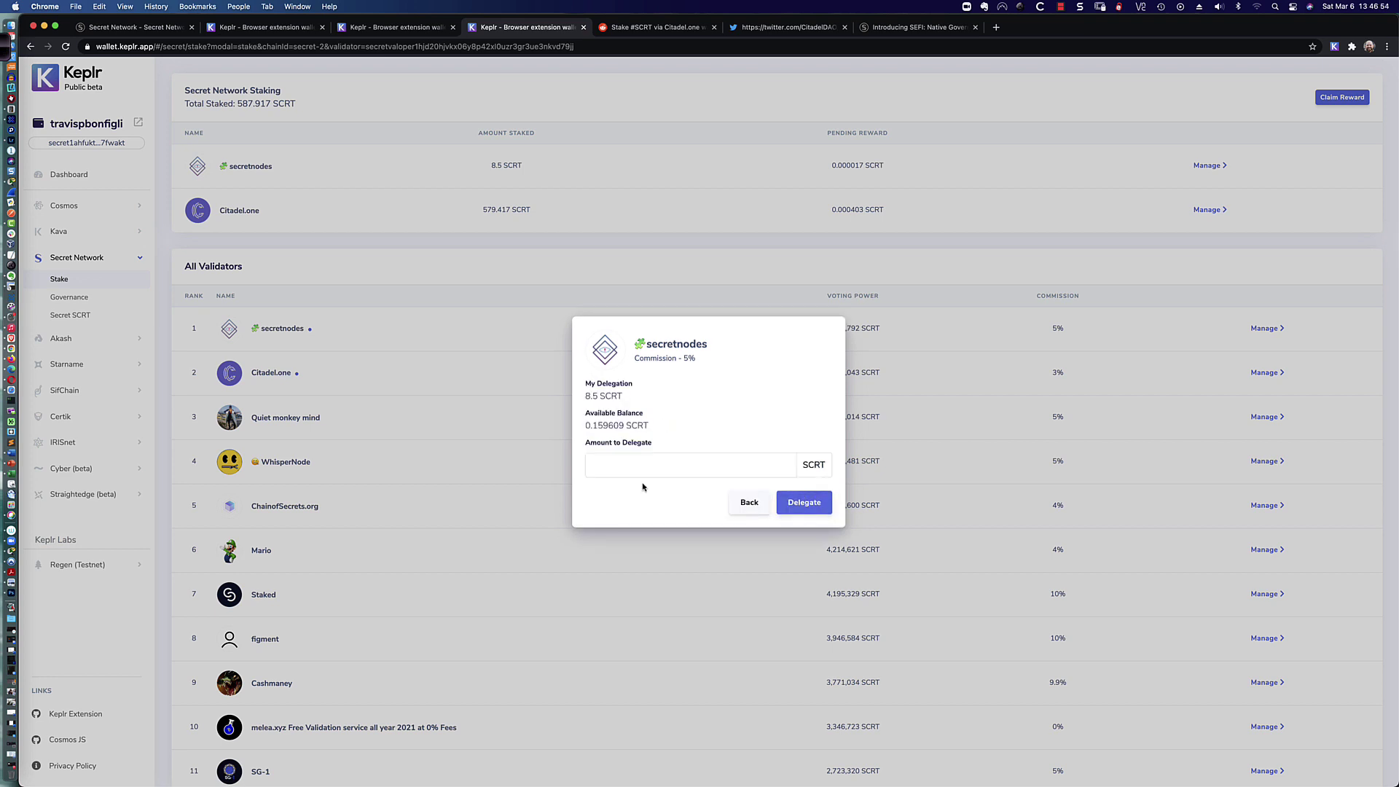
click(604, 468)
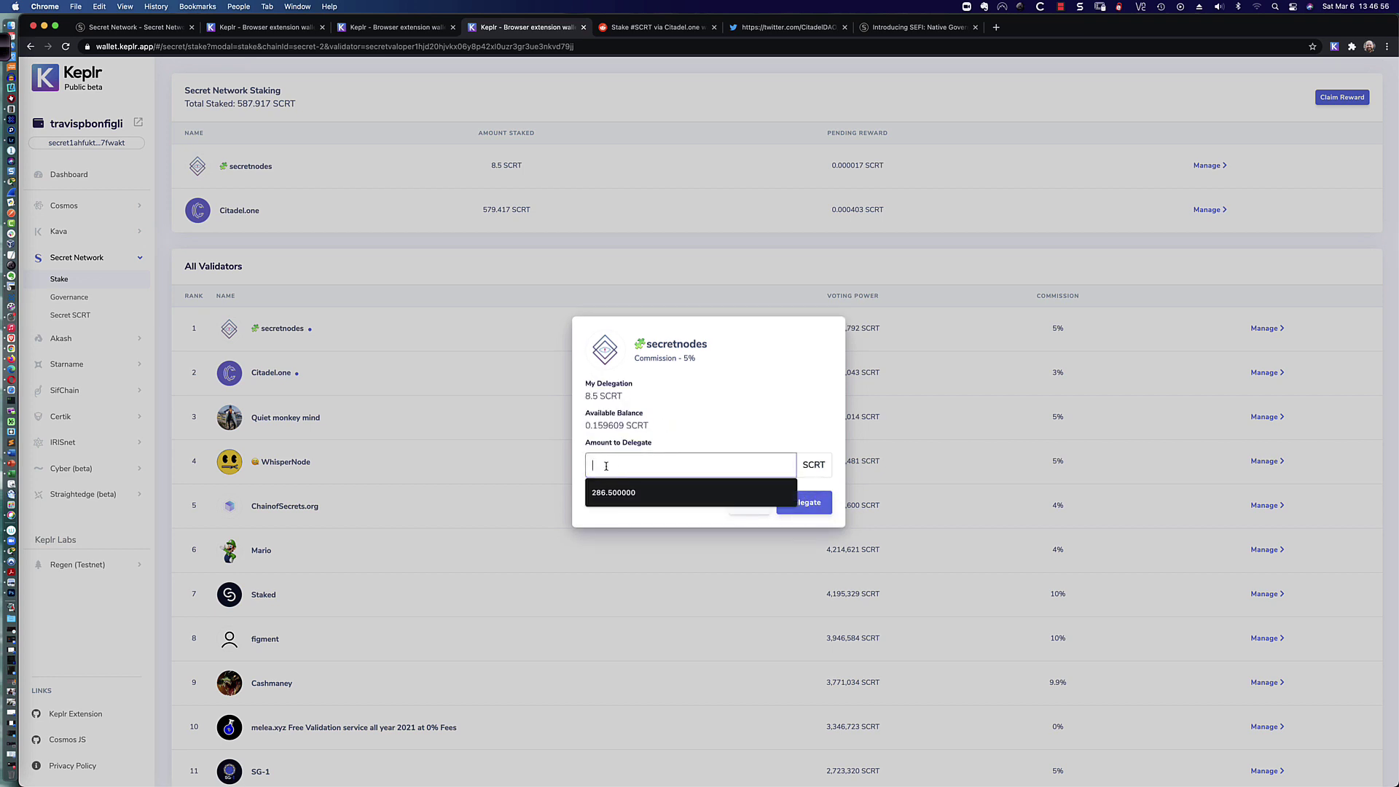
text(.1000)
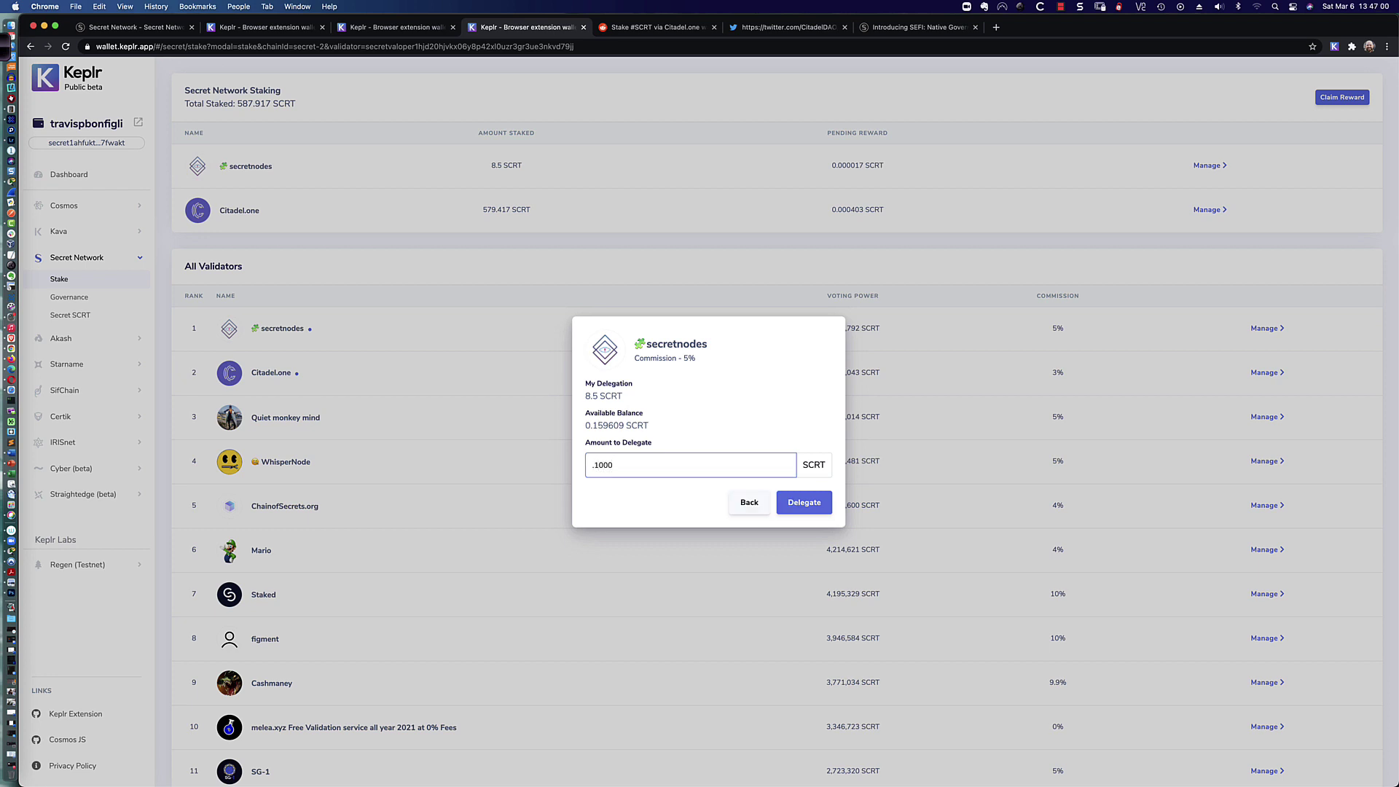
text(00)
click(803, 504)
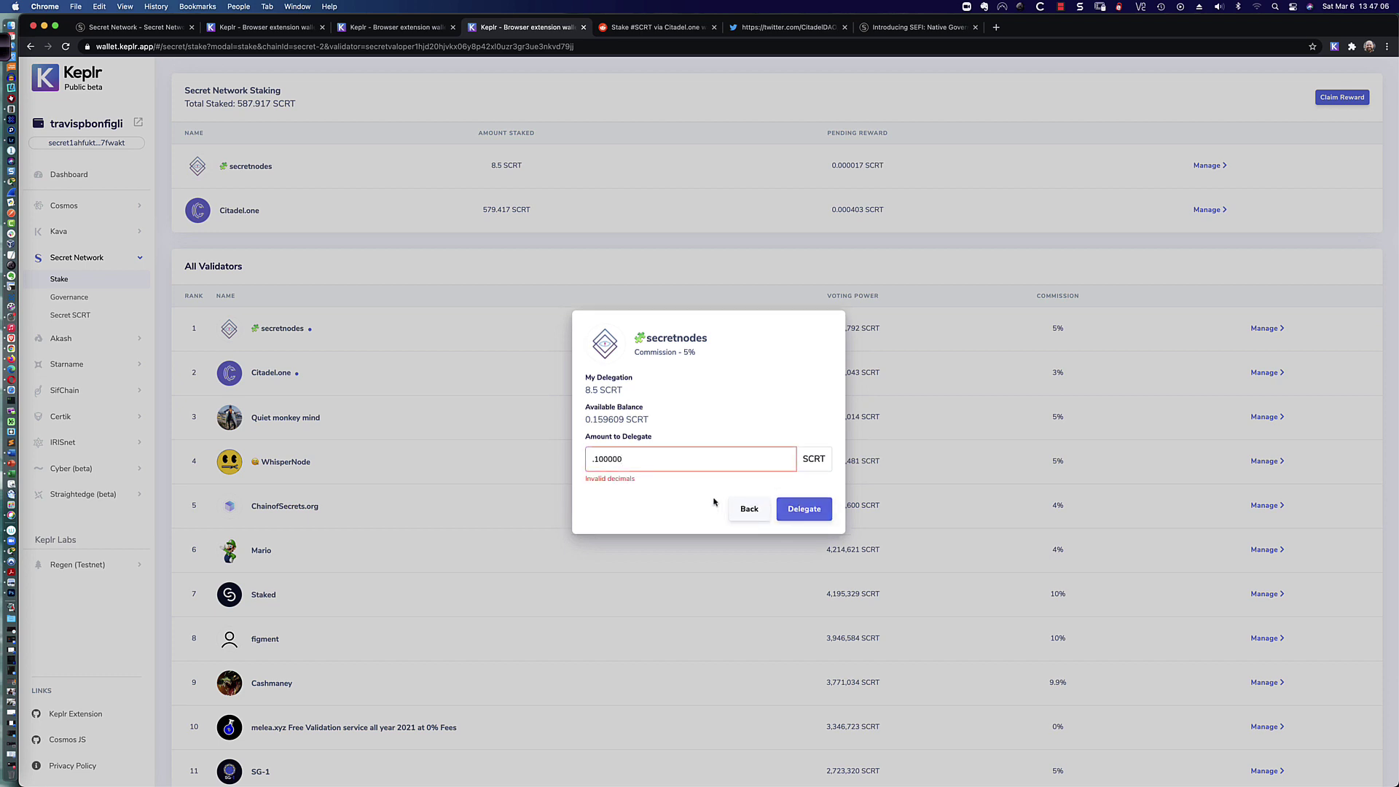
triple_click(678, 464)
click(676, 462)
key(BackSpace)
key(BackSpace)
key(BackSpace)
key(BackSpace)
key(BackSpace)
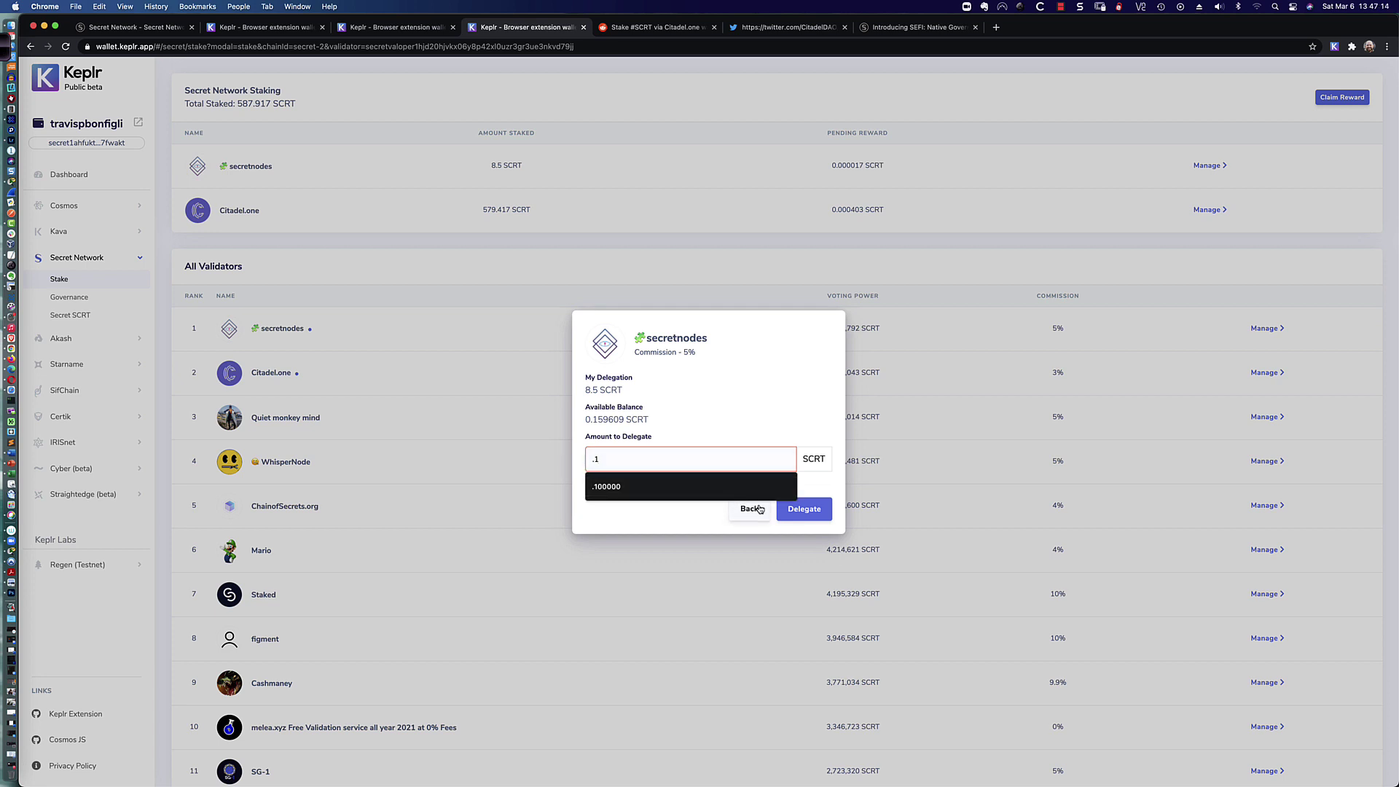
click(805, 509)
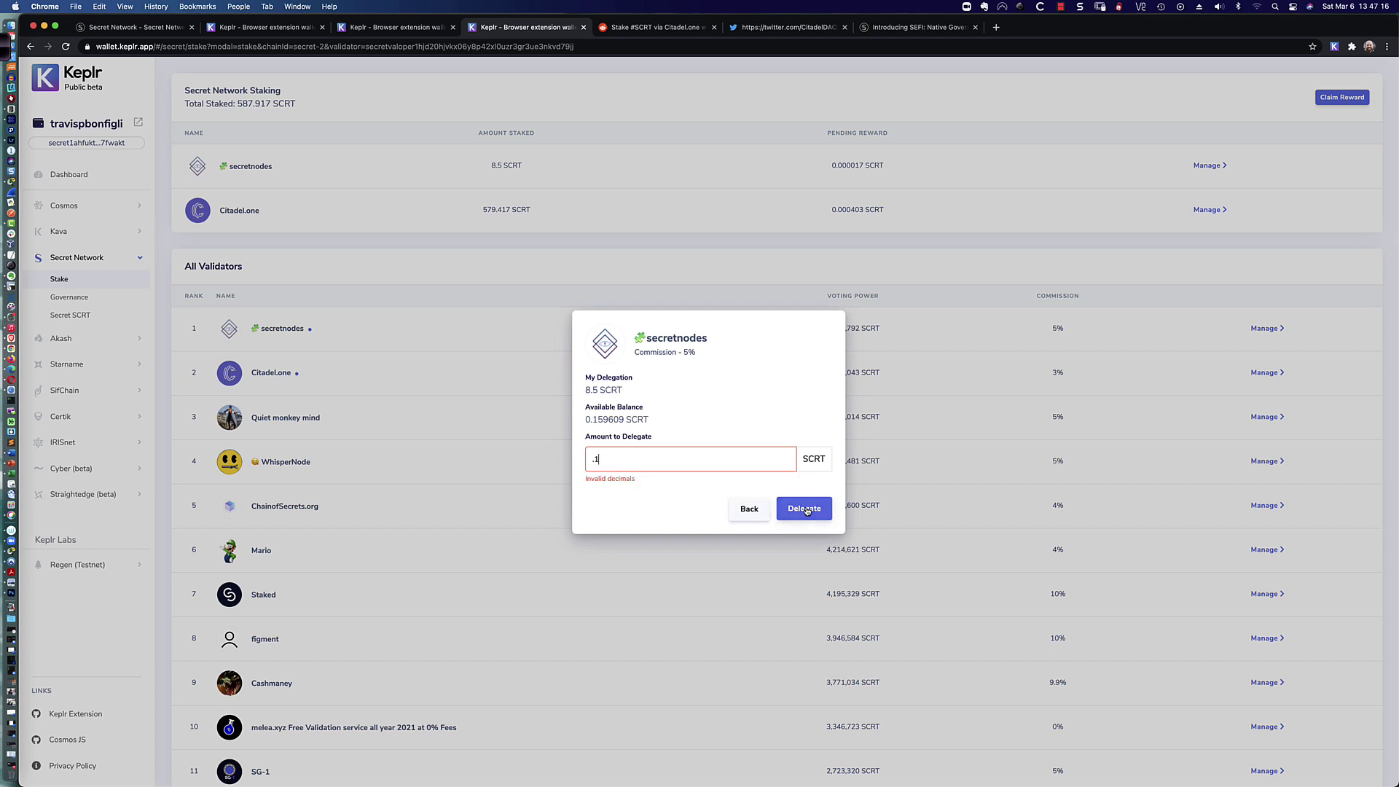
click(657, 464)
key(super+a)
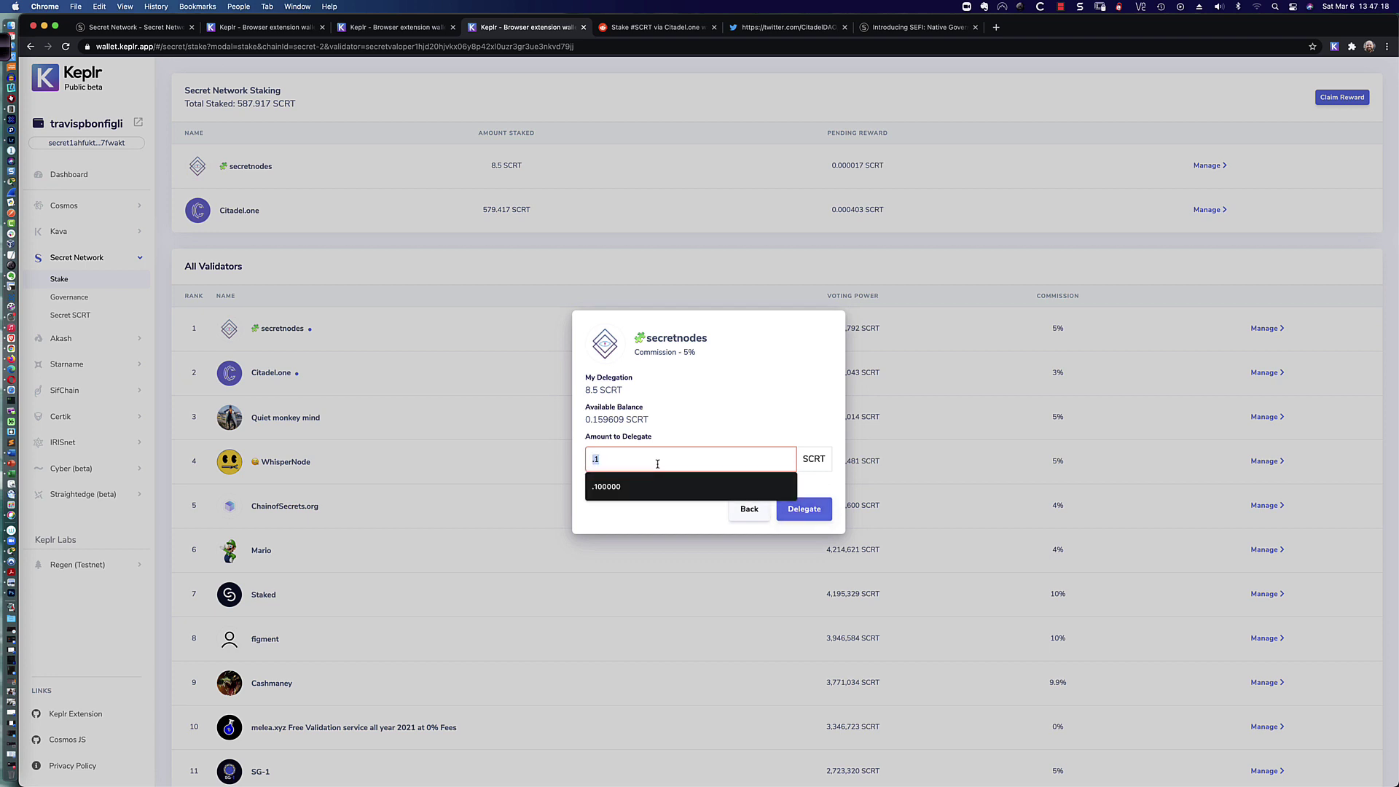
key(BackSpace)
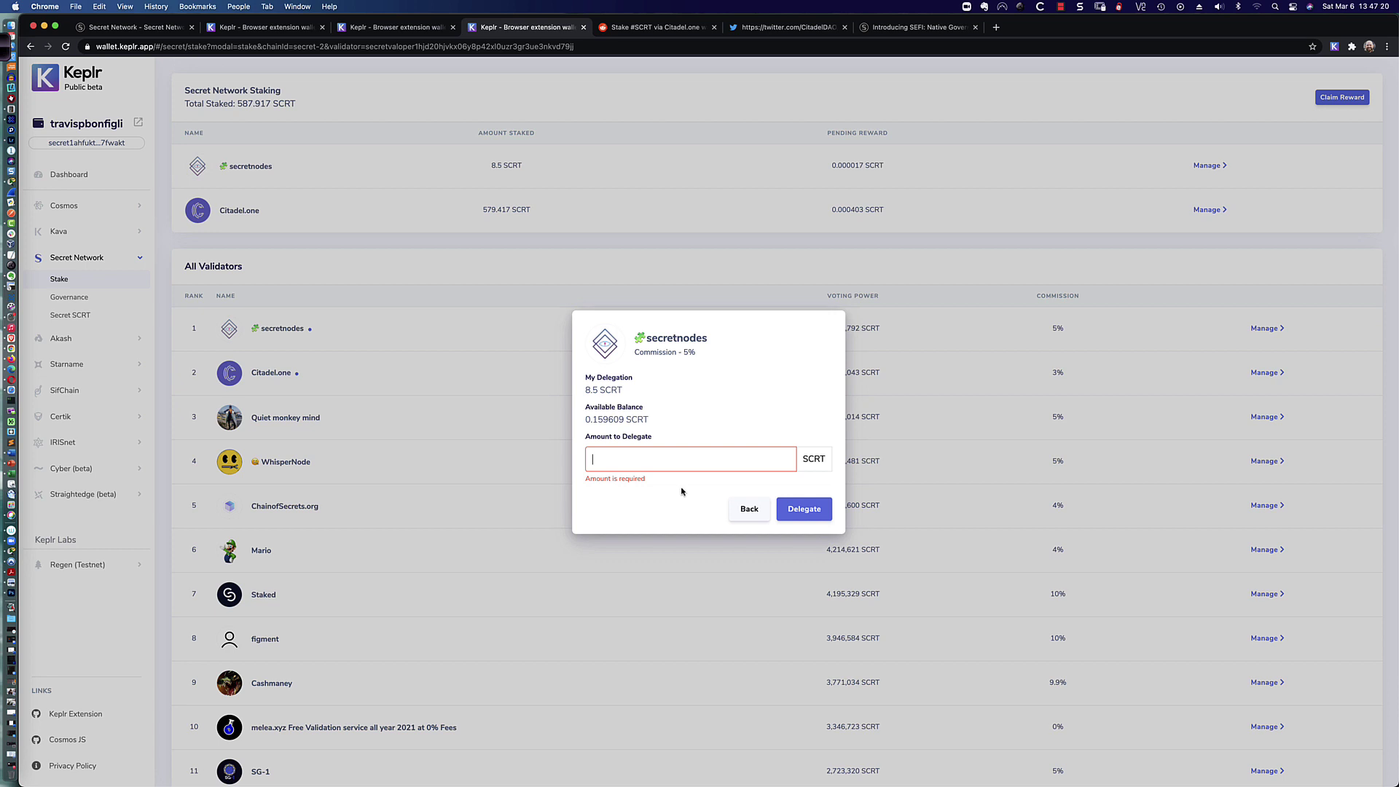
click(751, 510)
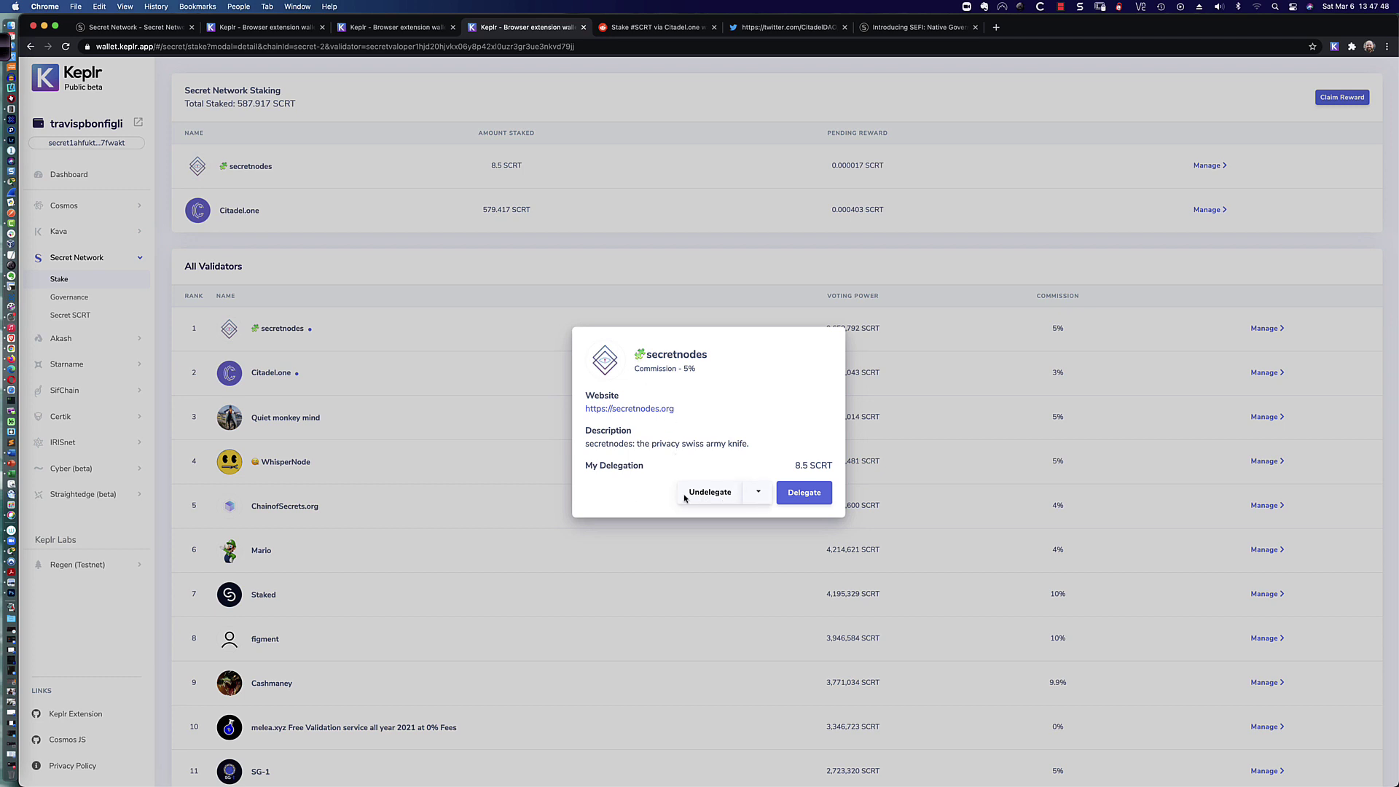
click(506, 489)
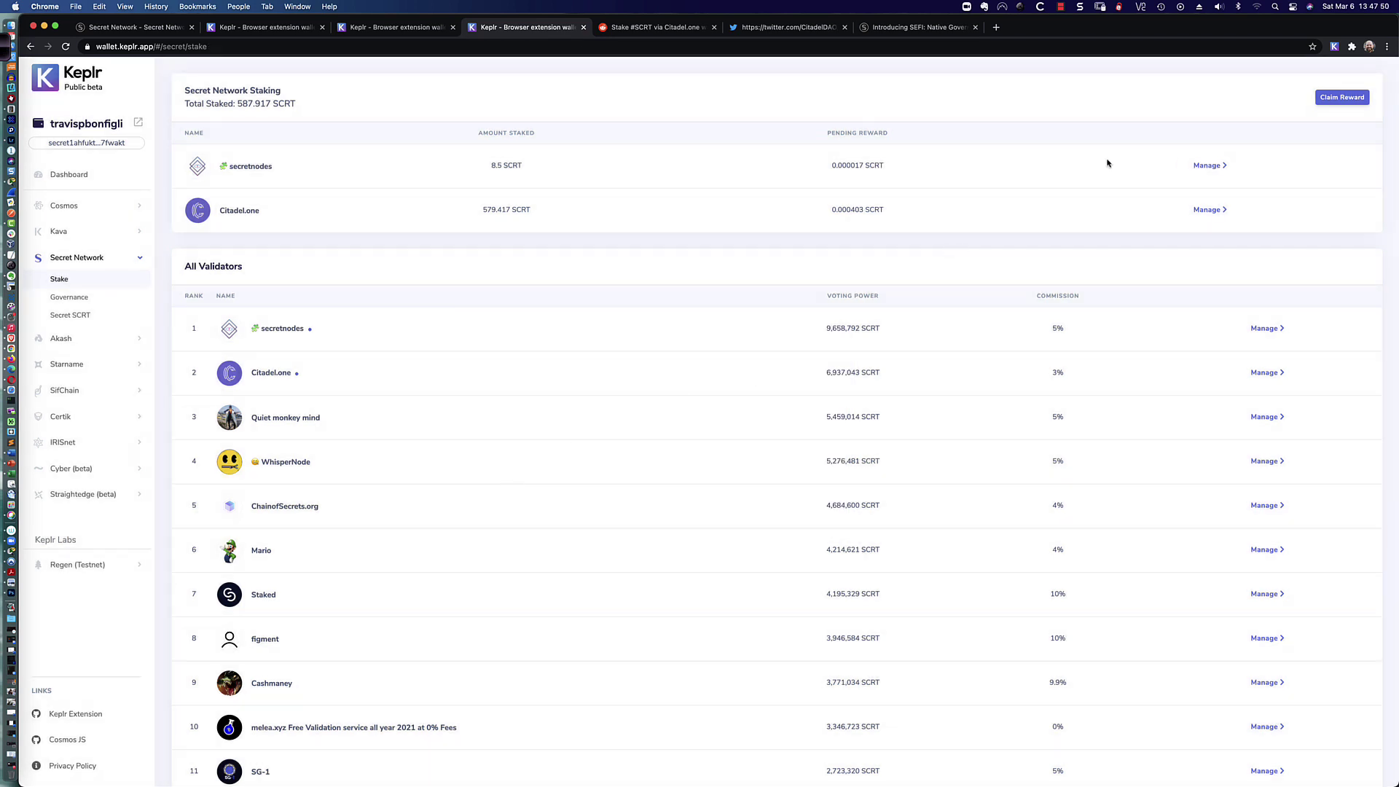
Go to Chrome's Extensions page through More Tools, where Keplr 0.8.0 is listed
click(1335, 47)
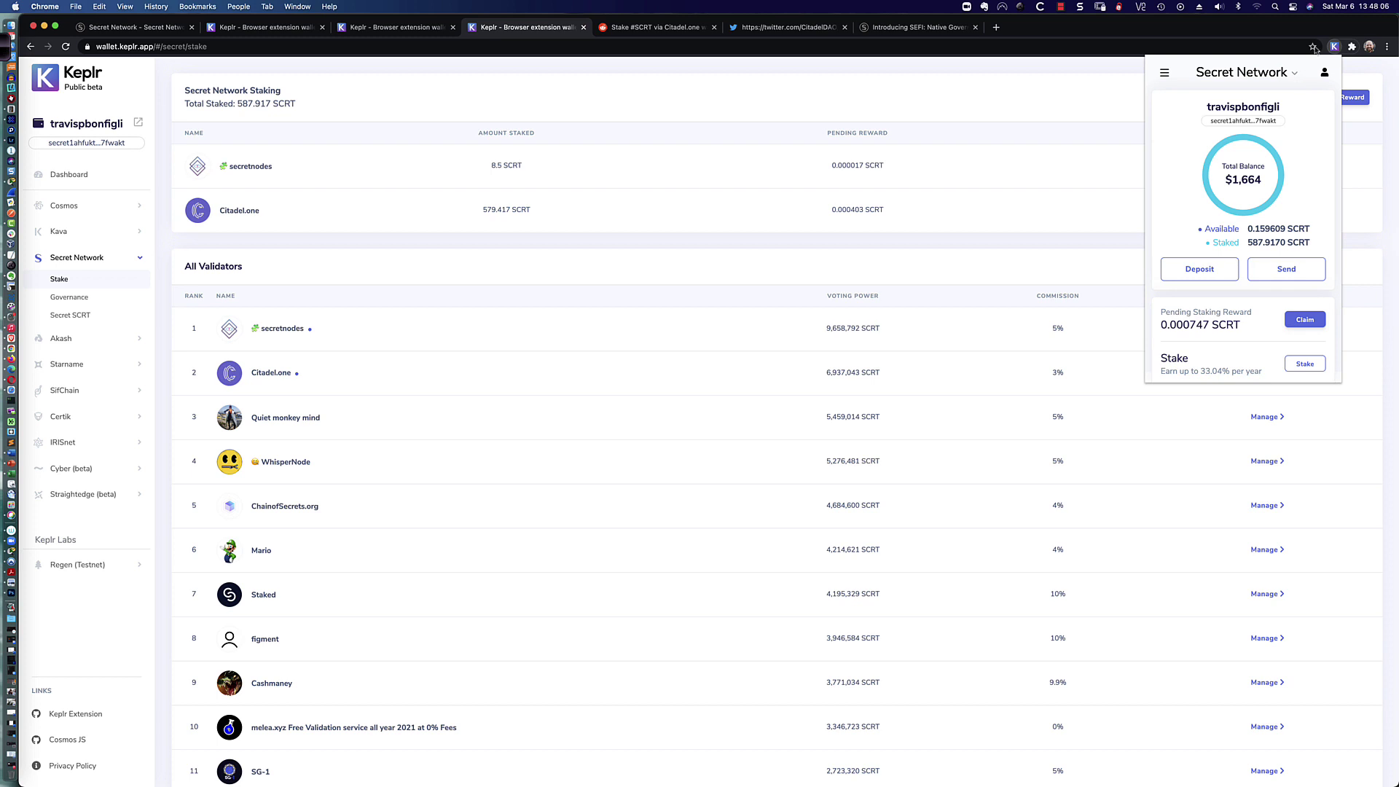
click(1386, 46)
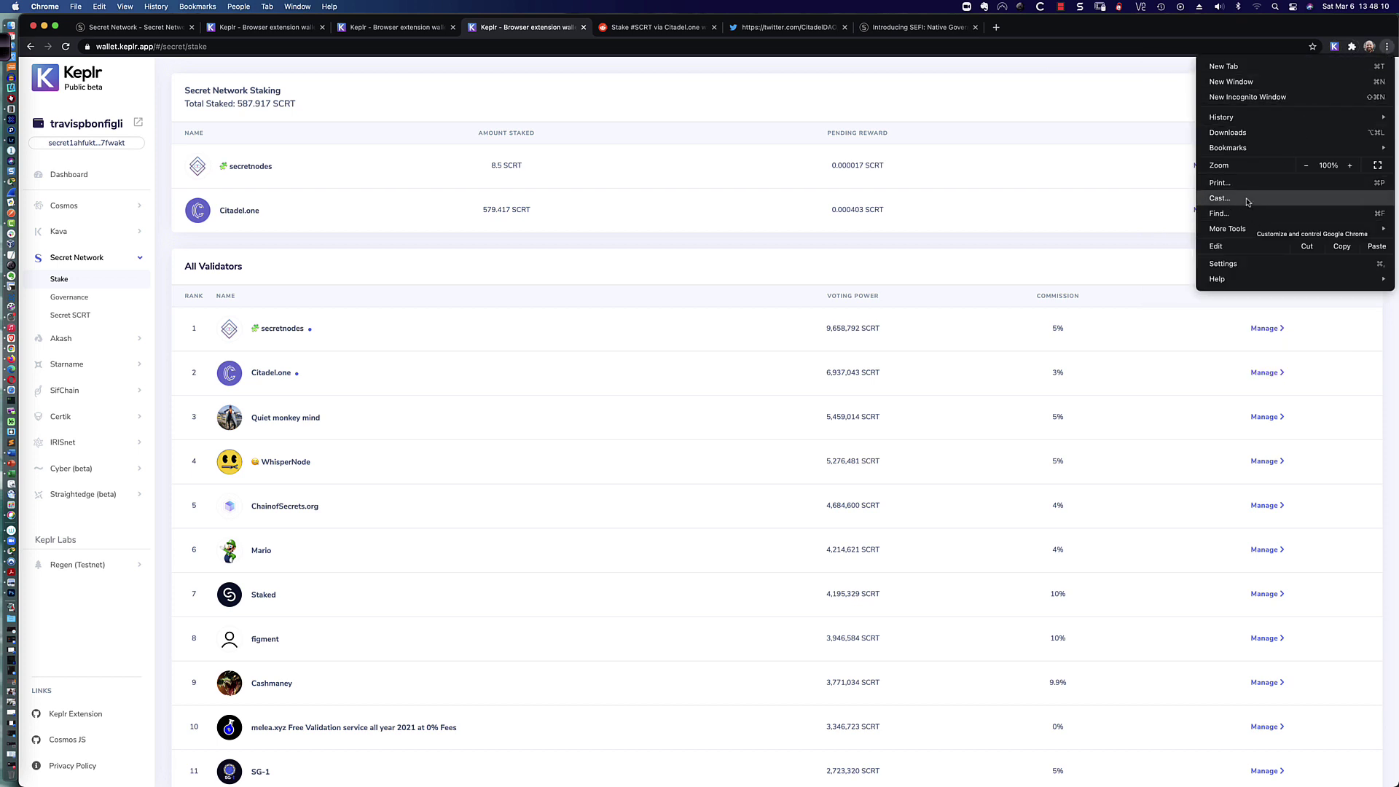
mouse_move(1231, 229)
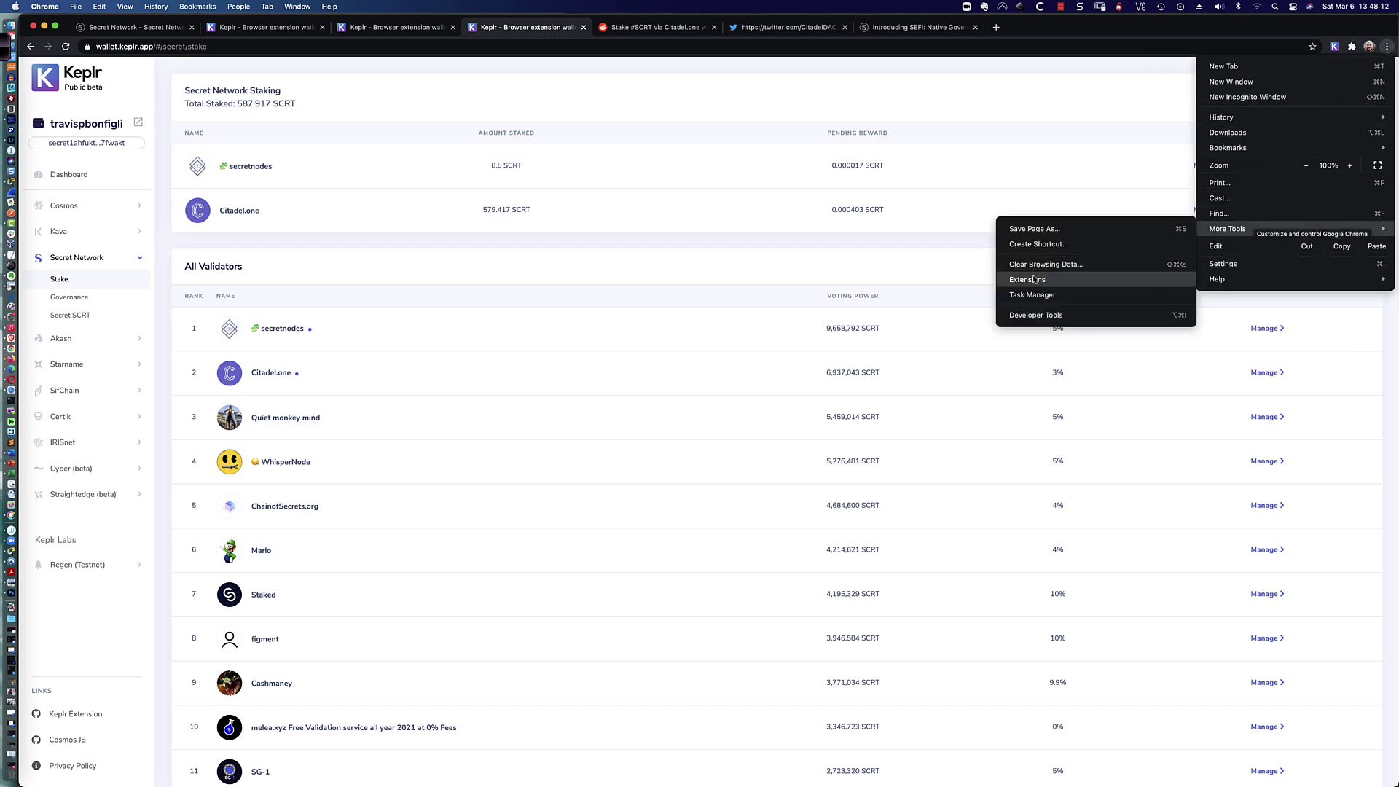
click(1034, 281)
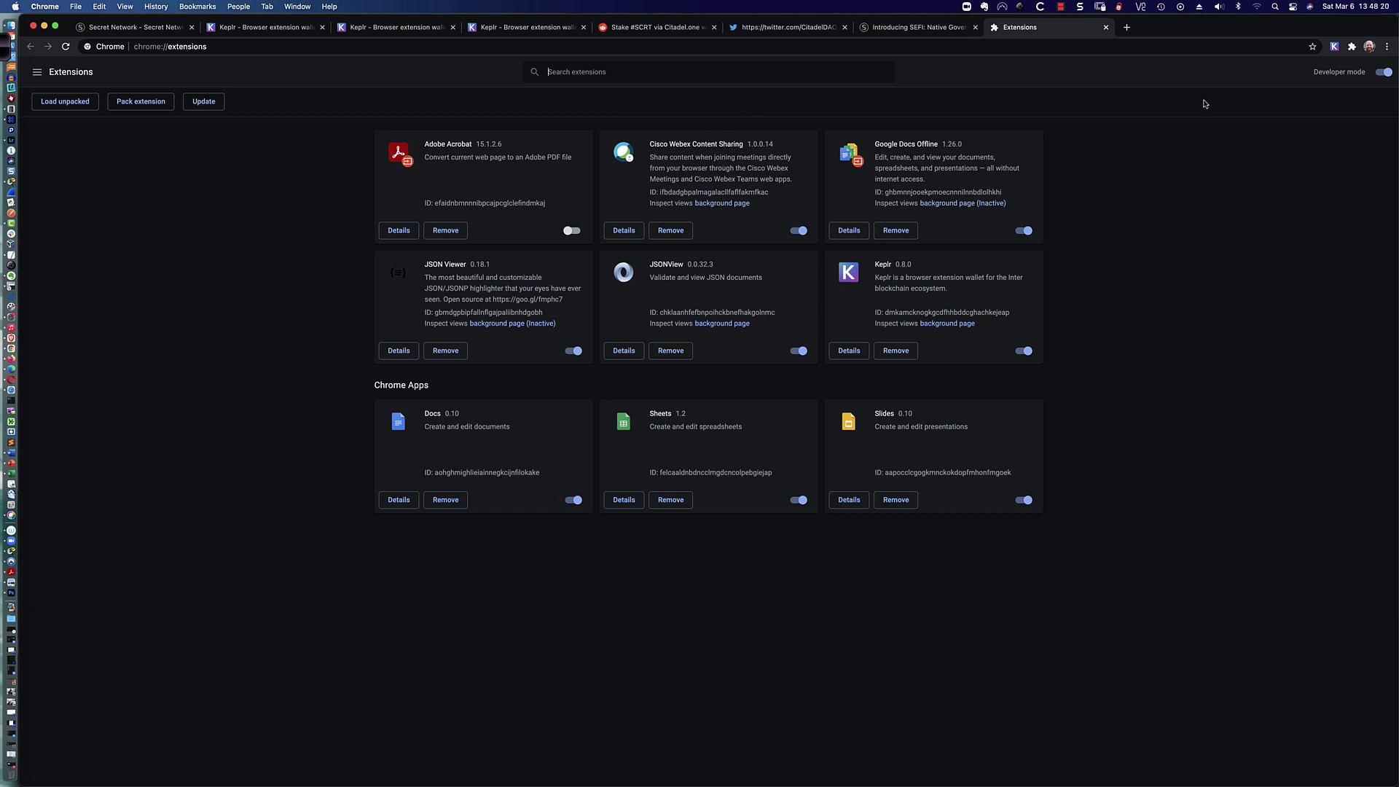
Copy the Secret Network wallet address from the Keplr popup to the clipboard
click(1334, 47)
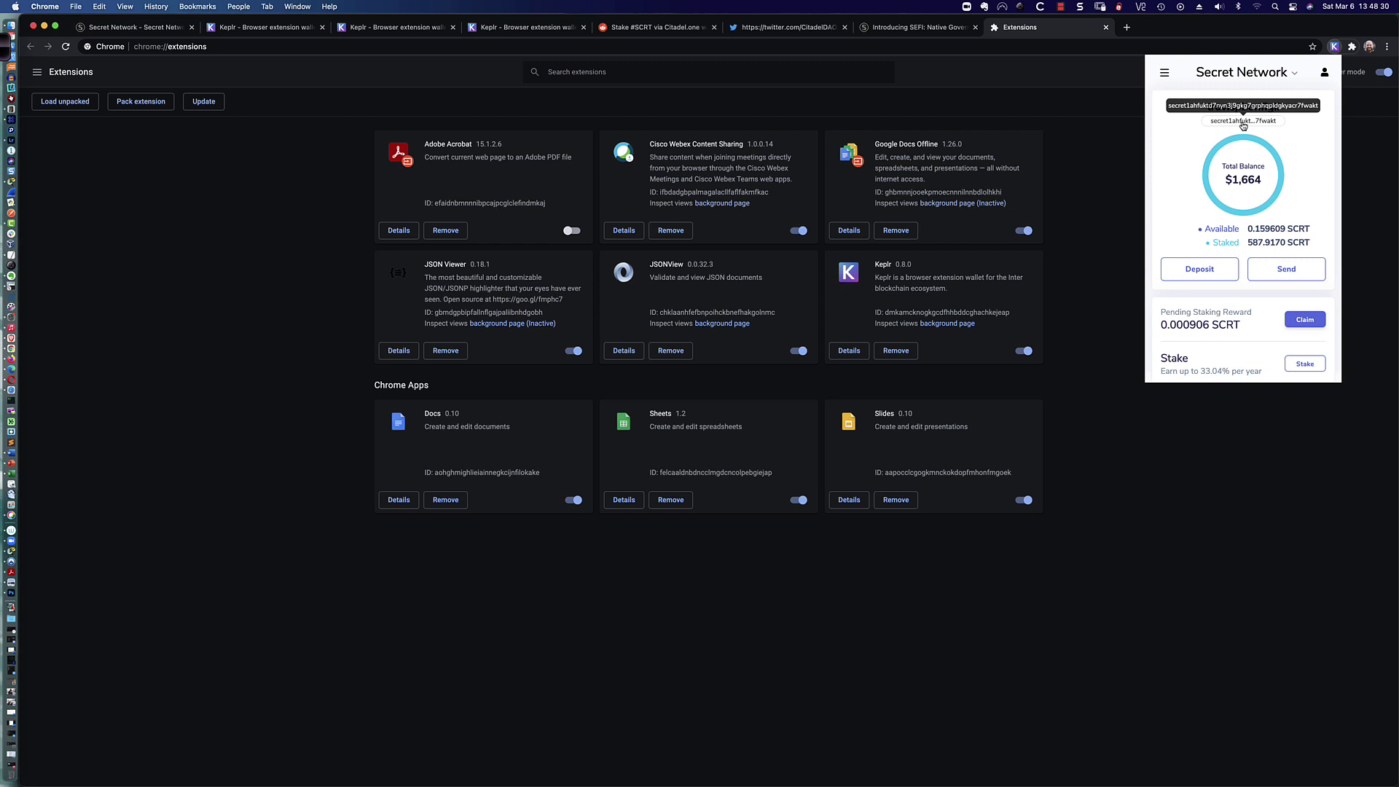
click(1244, 122)
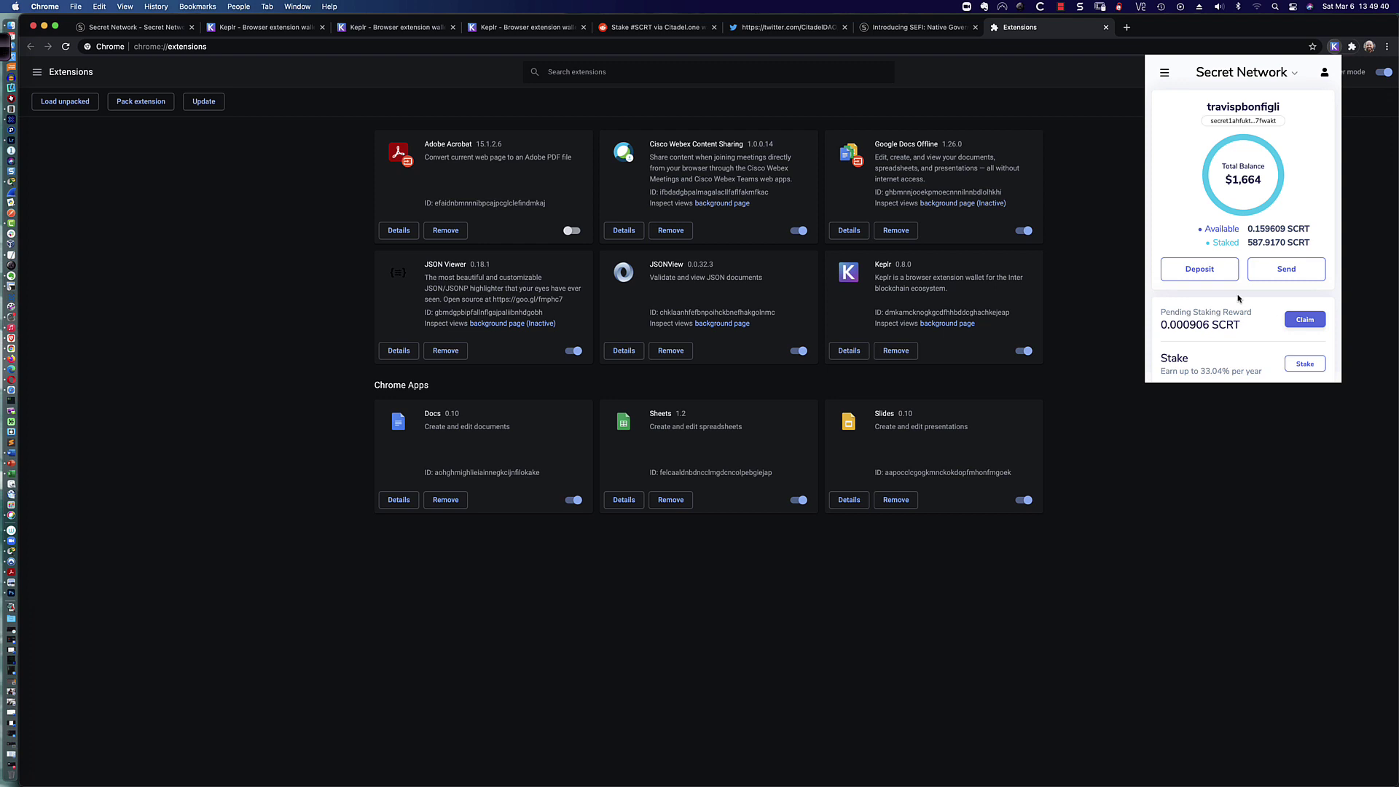
click(1123, 77)
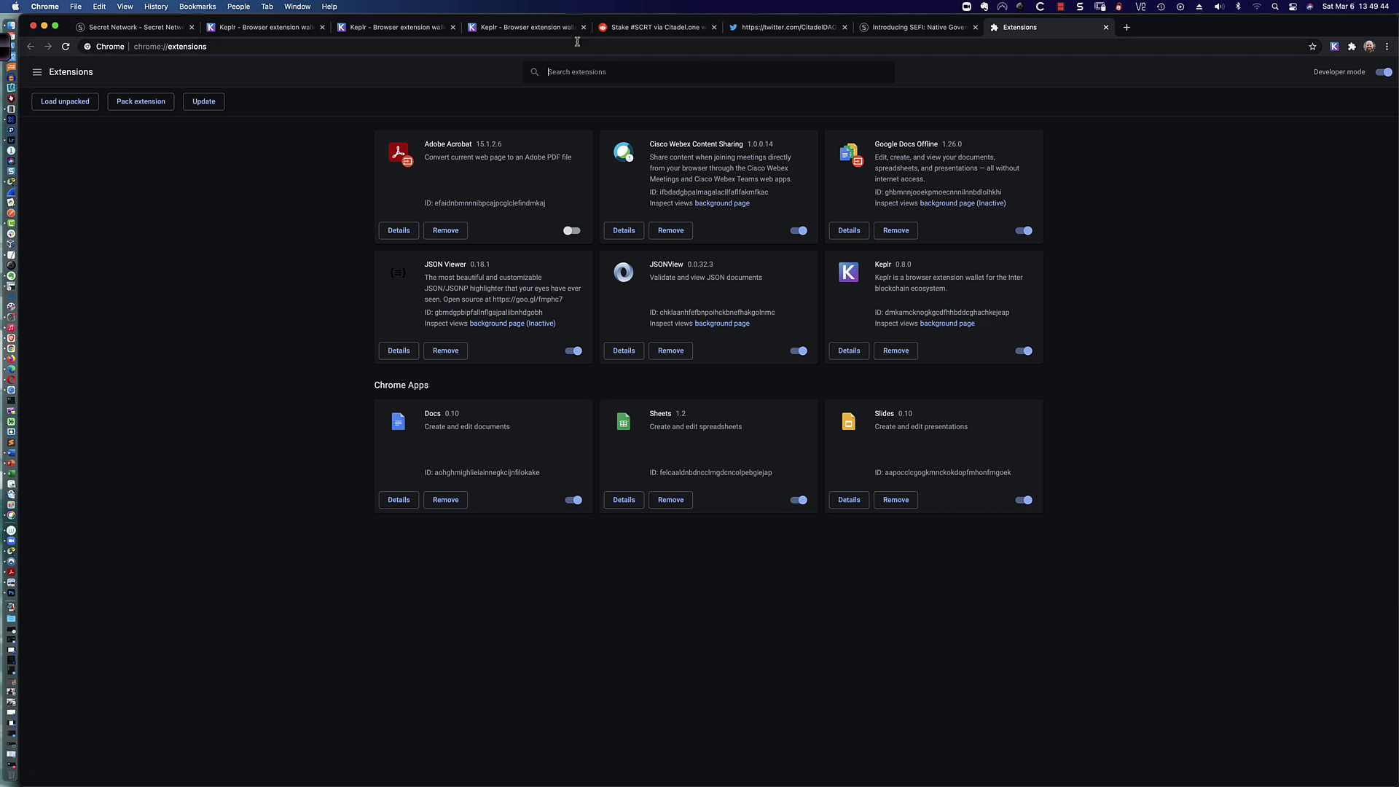
Switch to the scrt.network tab showing the Welcome to Secret Network page
click(126, 34)
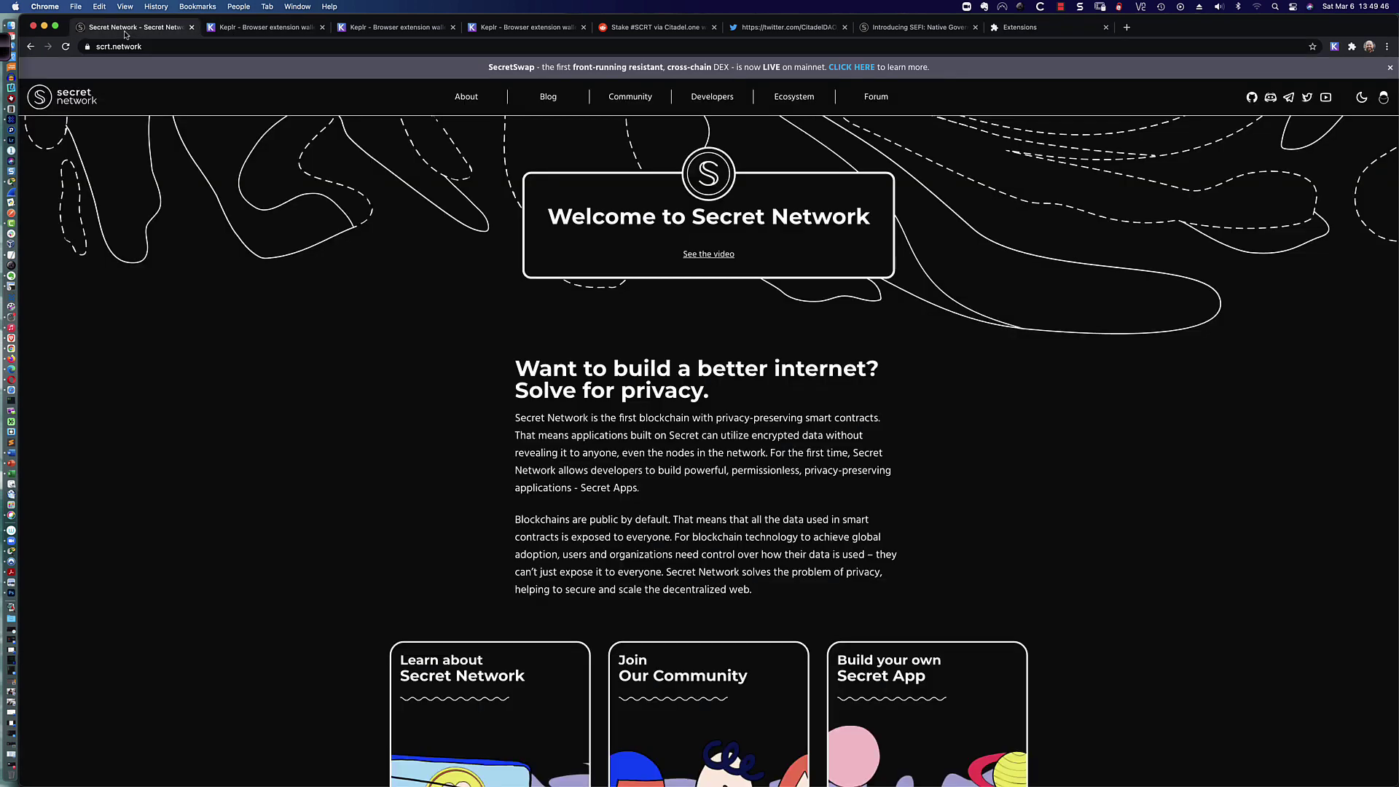